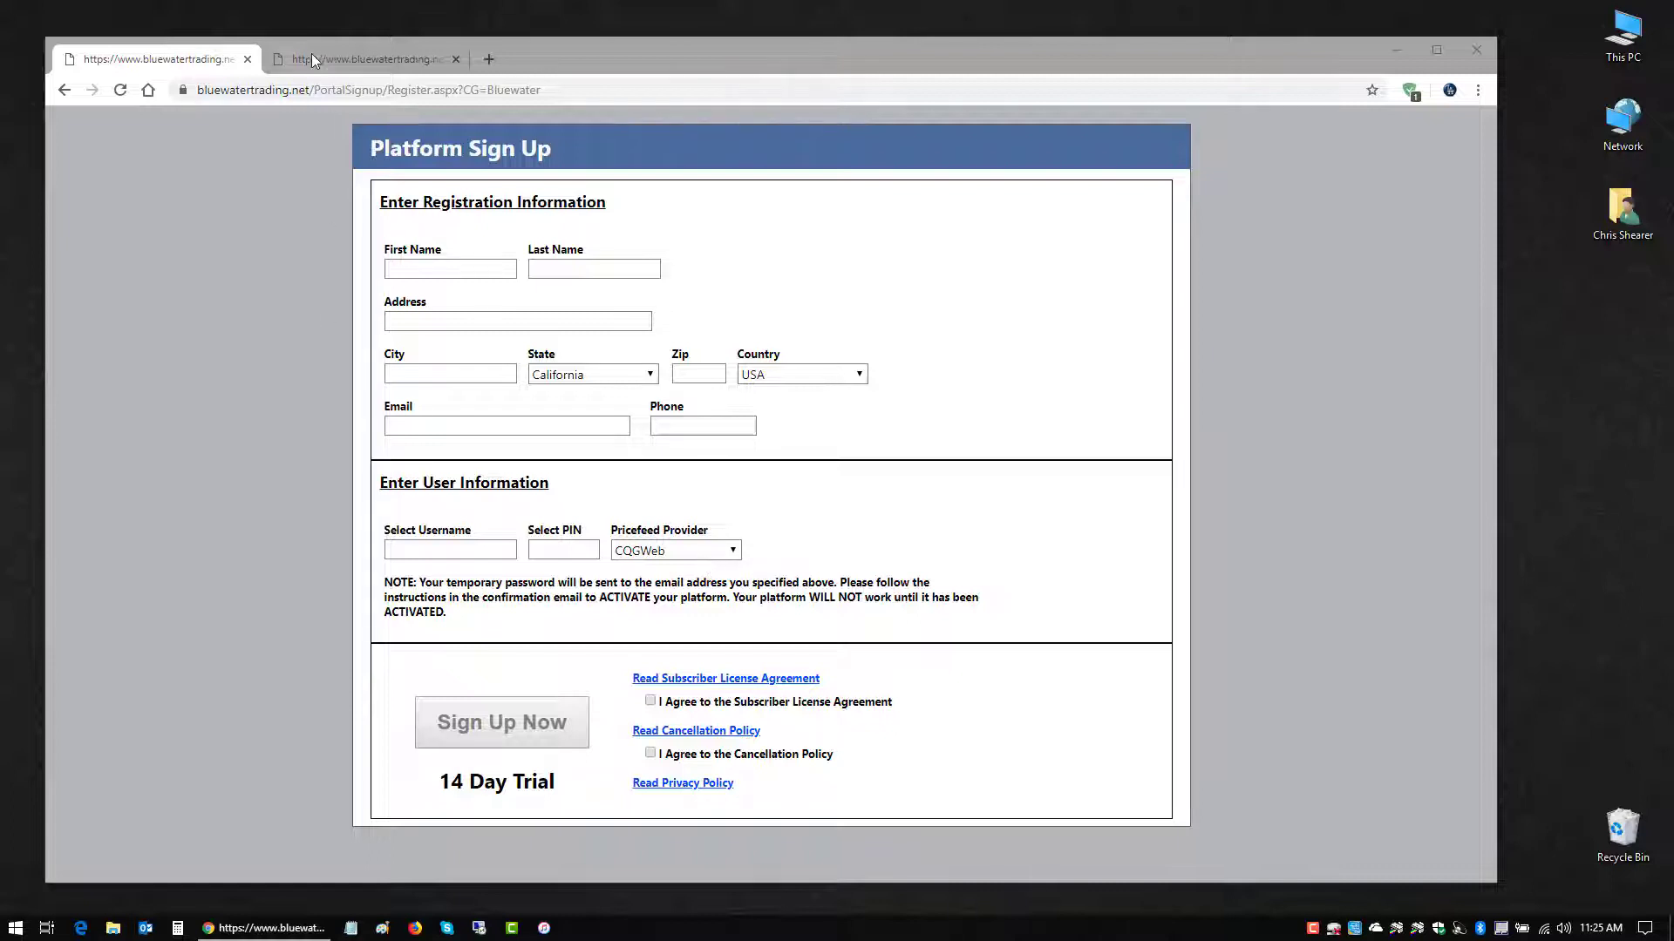
- Sign in to My Platform with the saved user name and password, leaving new-password fields blank
click(346, 57)
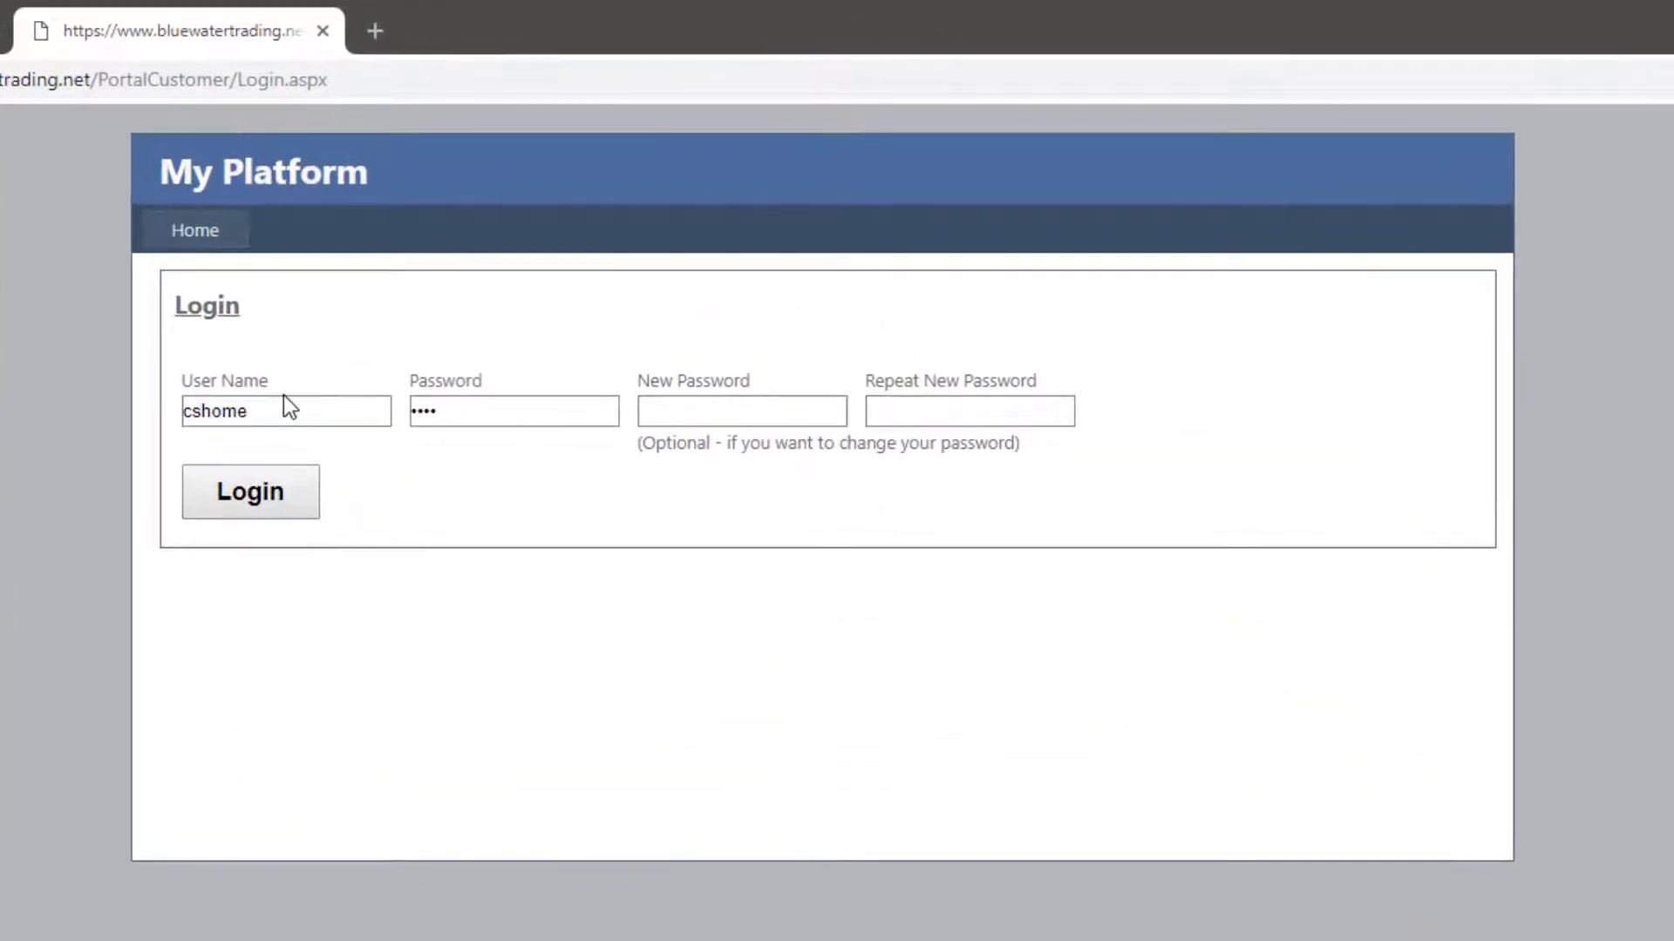
click(297, 415)
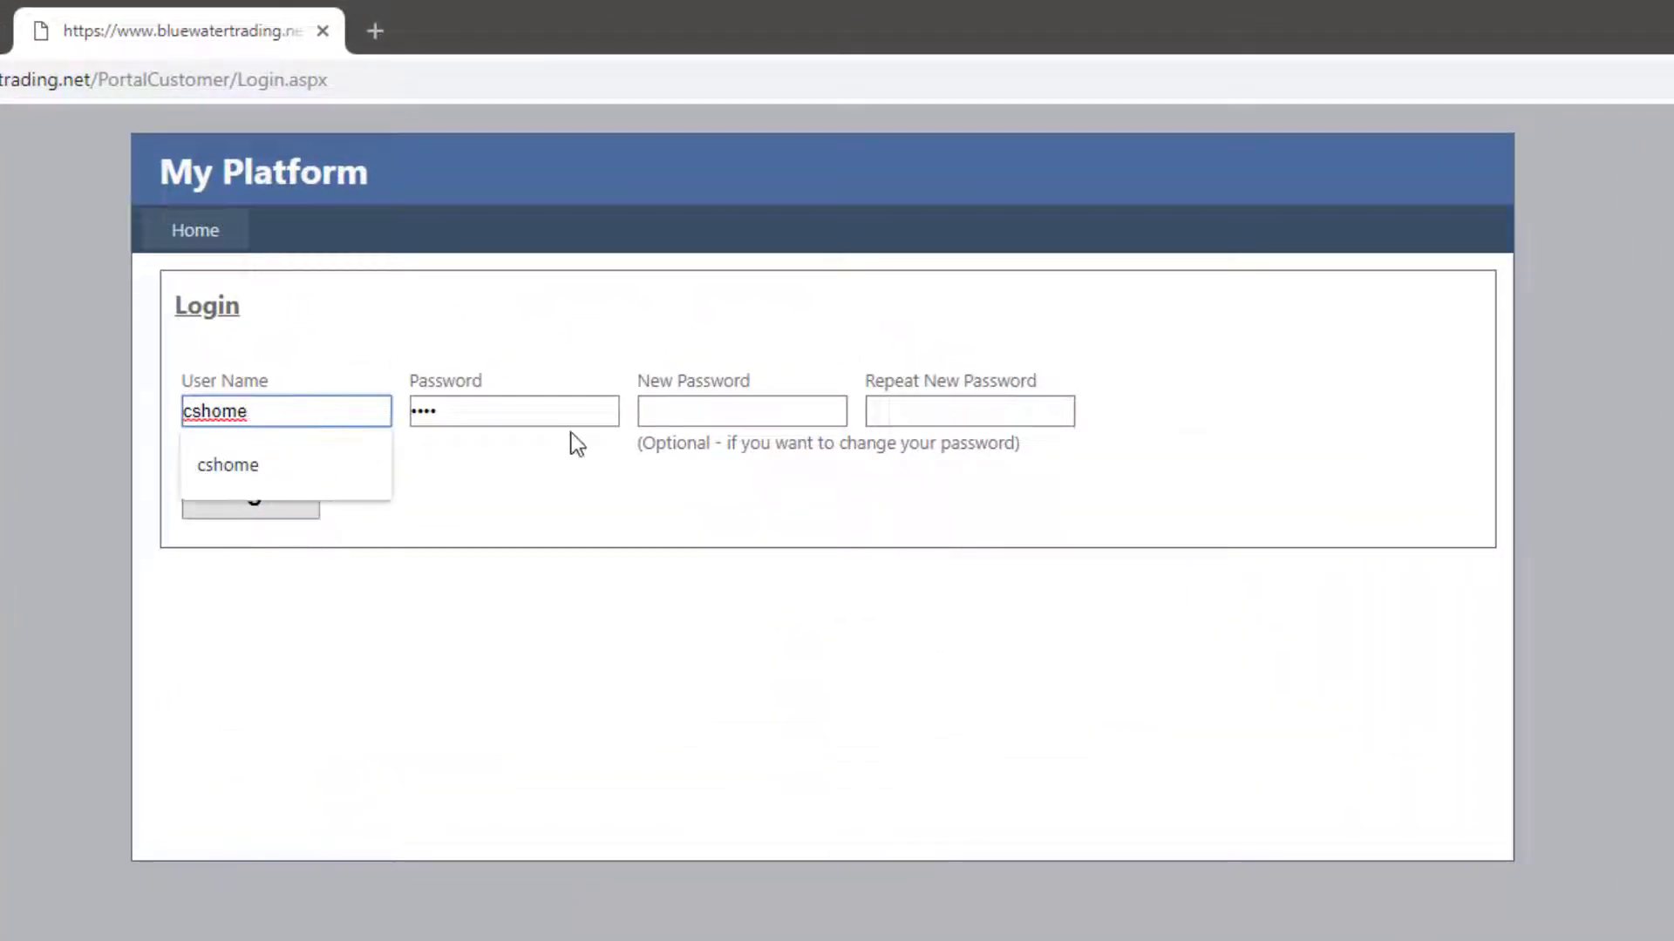
click(519, 412)
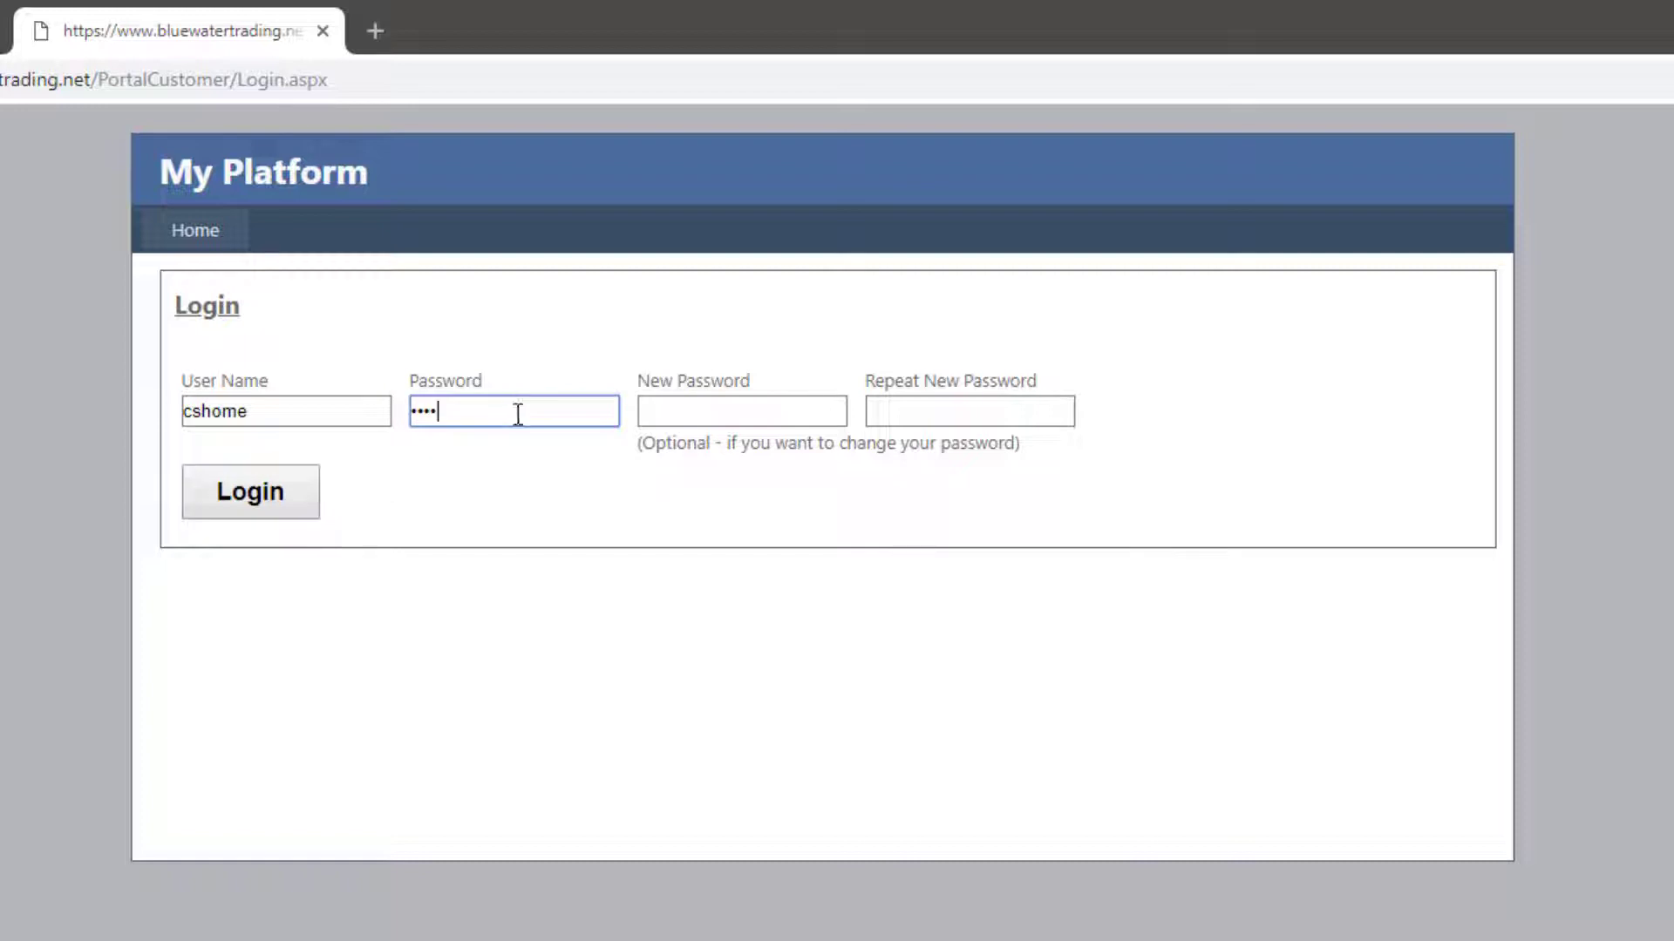
click(740, 416)
click(918, 415)
click(340, 571)
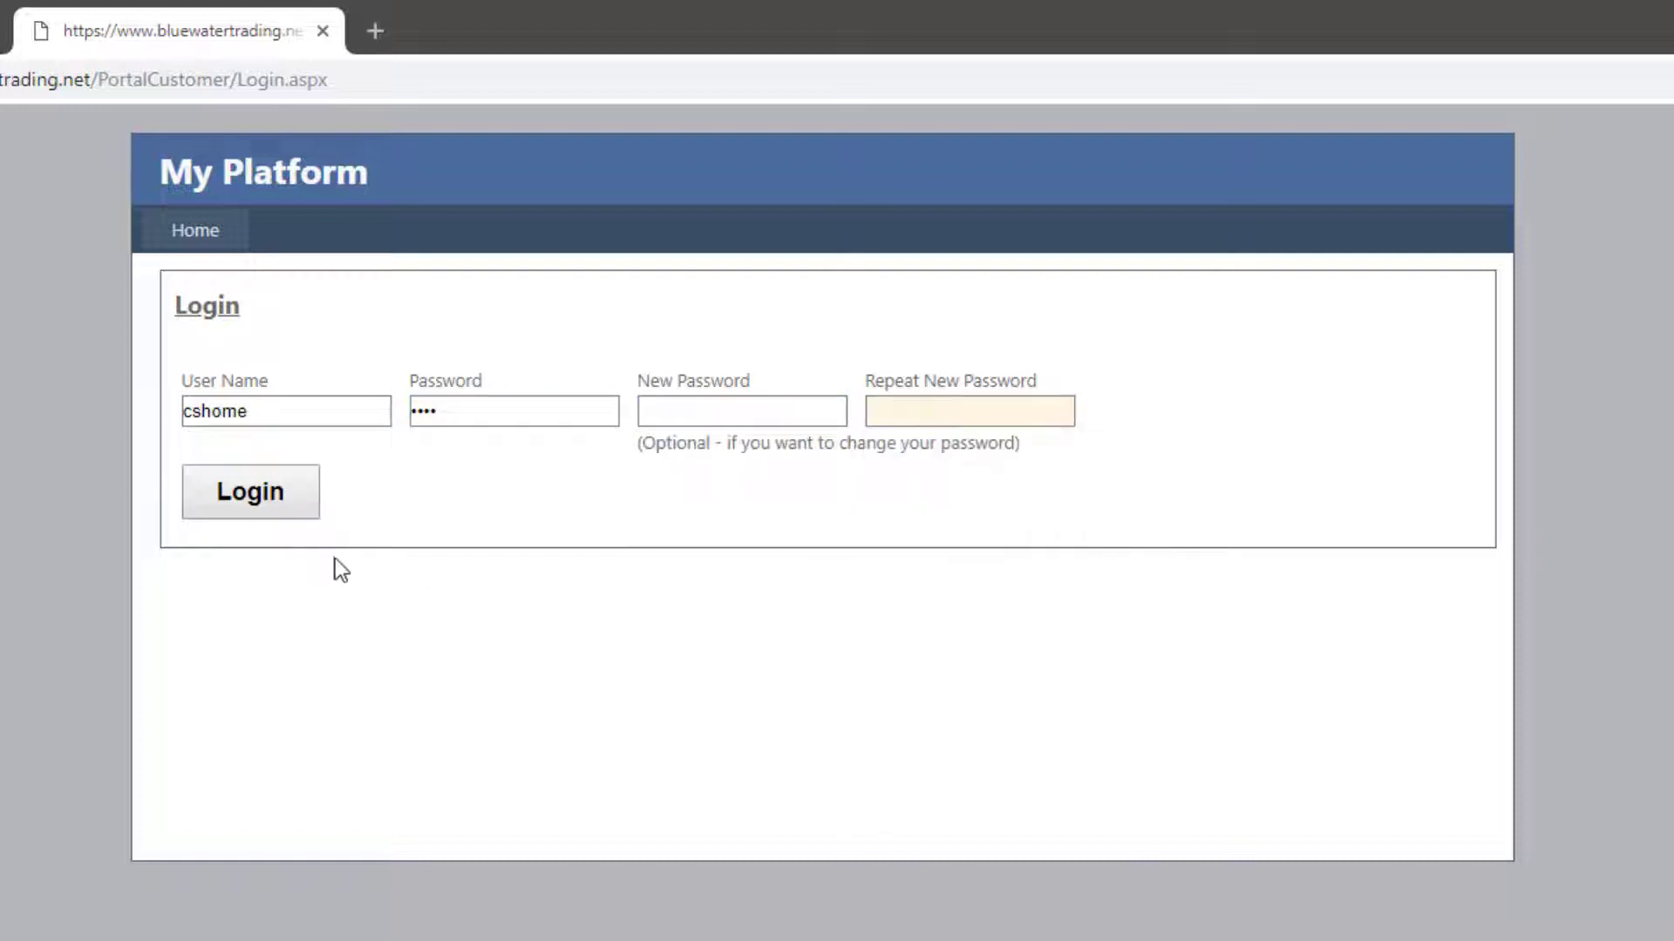
click(226, 509)
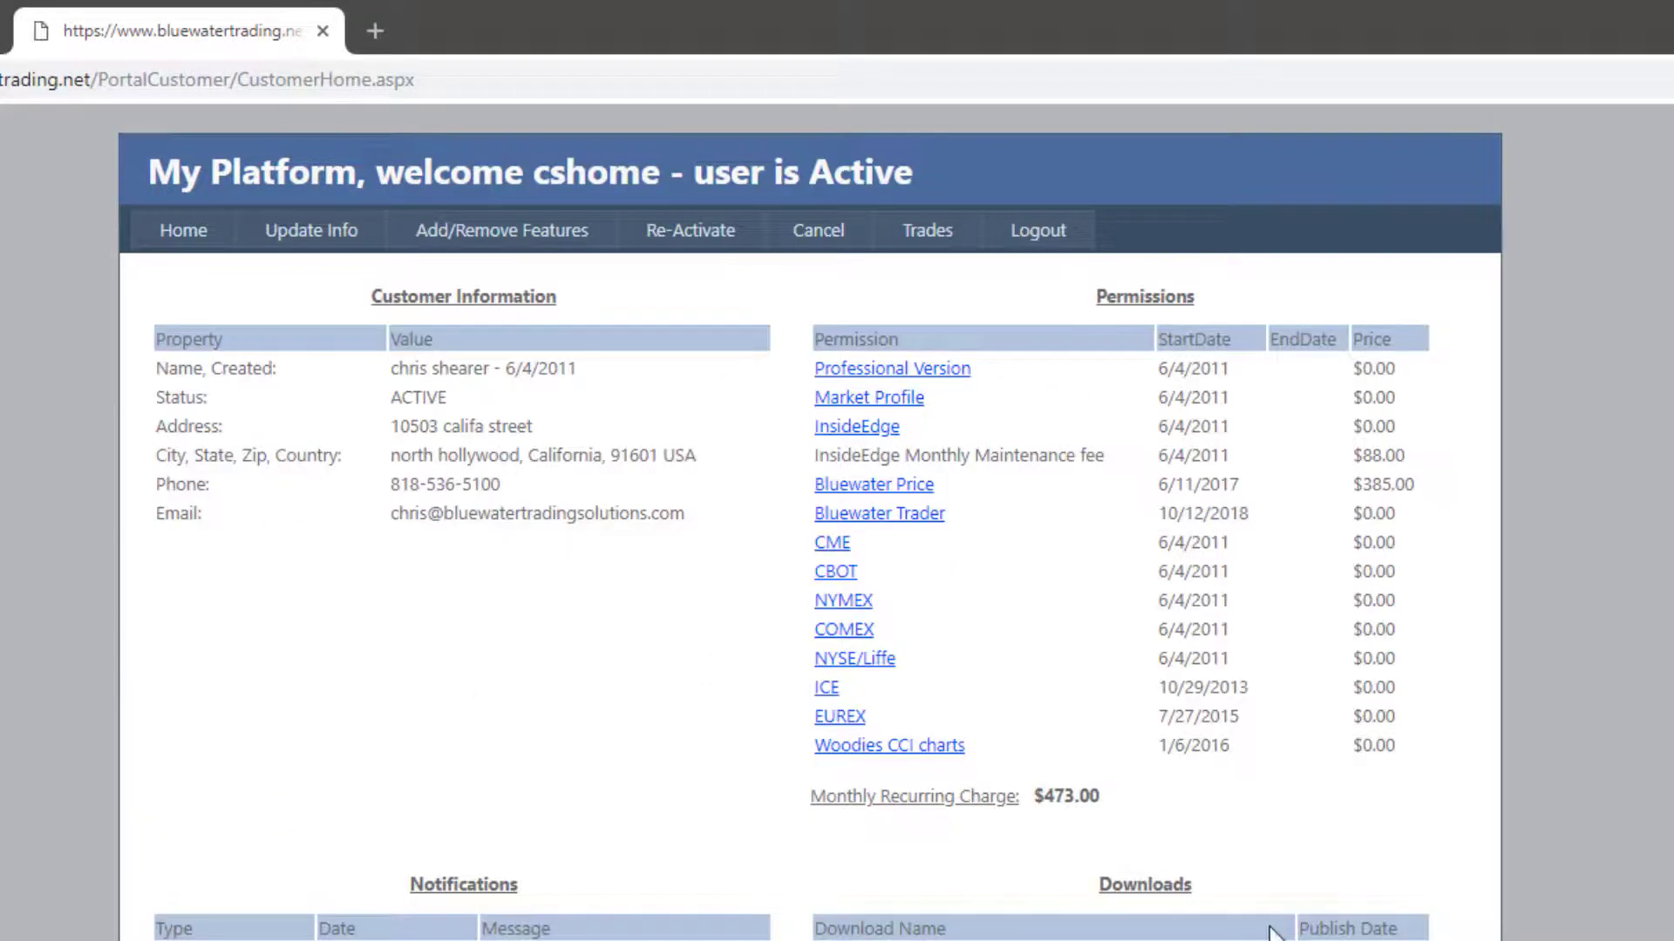
- Download BluewaterTraderSetup7.11.3.exe from the 'Bluewater Trader 7.11.3 (Live Account Required)' link
scroll(1271, 933, down, 10)
scroll(1264, 937, up, 11)
scroll(1264, 937, down, 5)
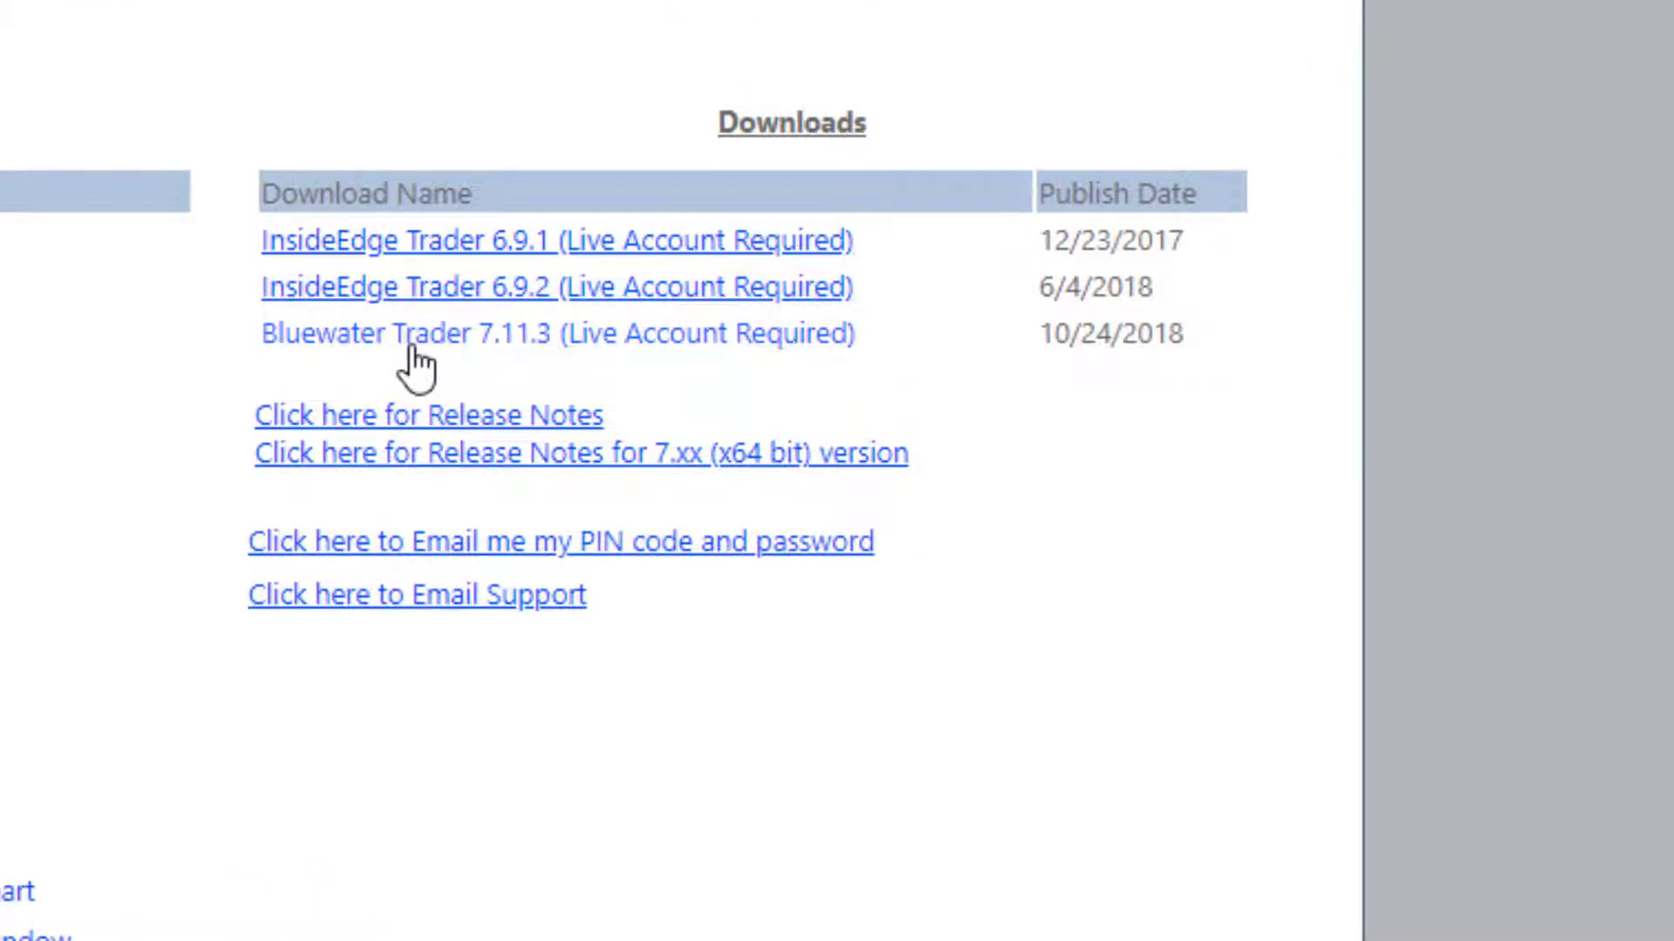
click(411, 347)
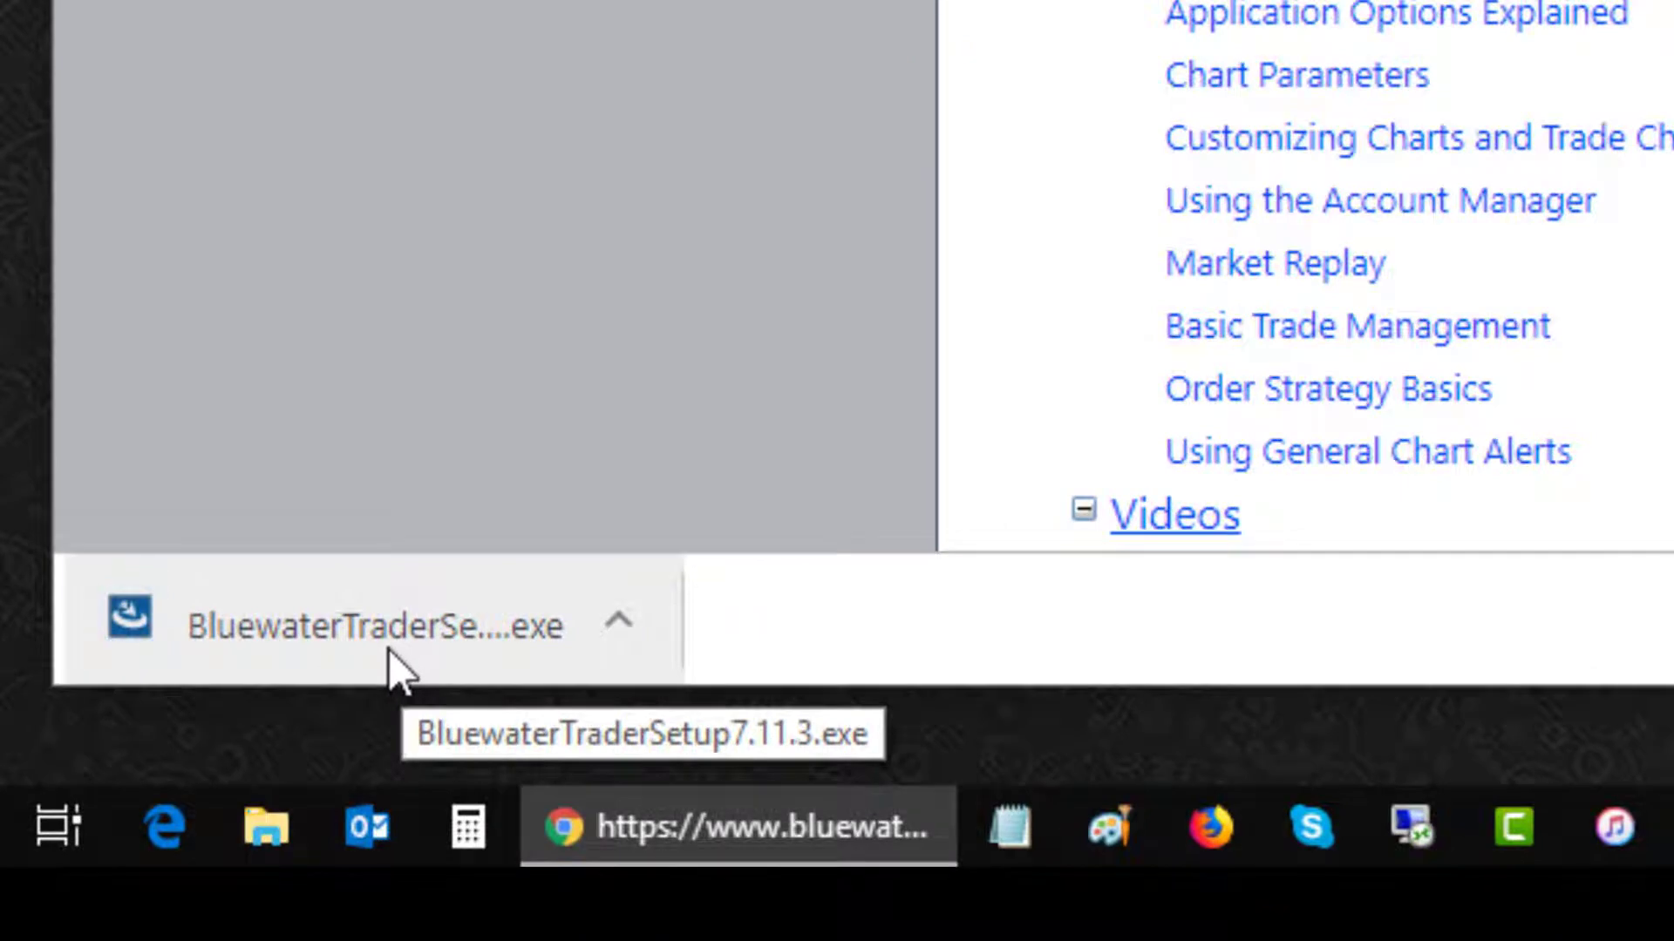
- Run BluewaterTraderSetup7.11.3.exe, accept the license terms, and complete the installation with default settings
click(300, 624)
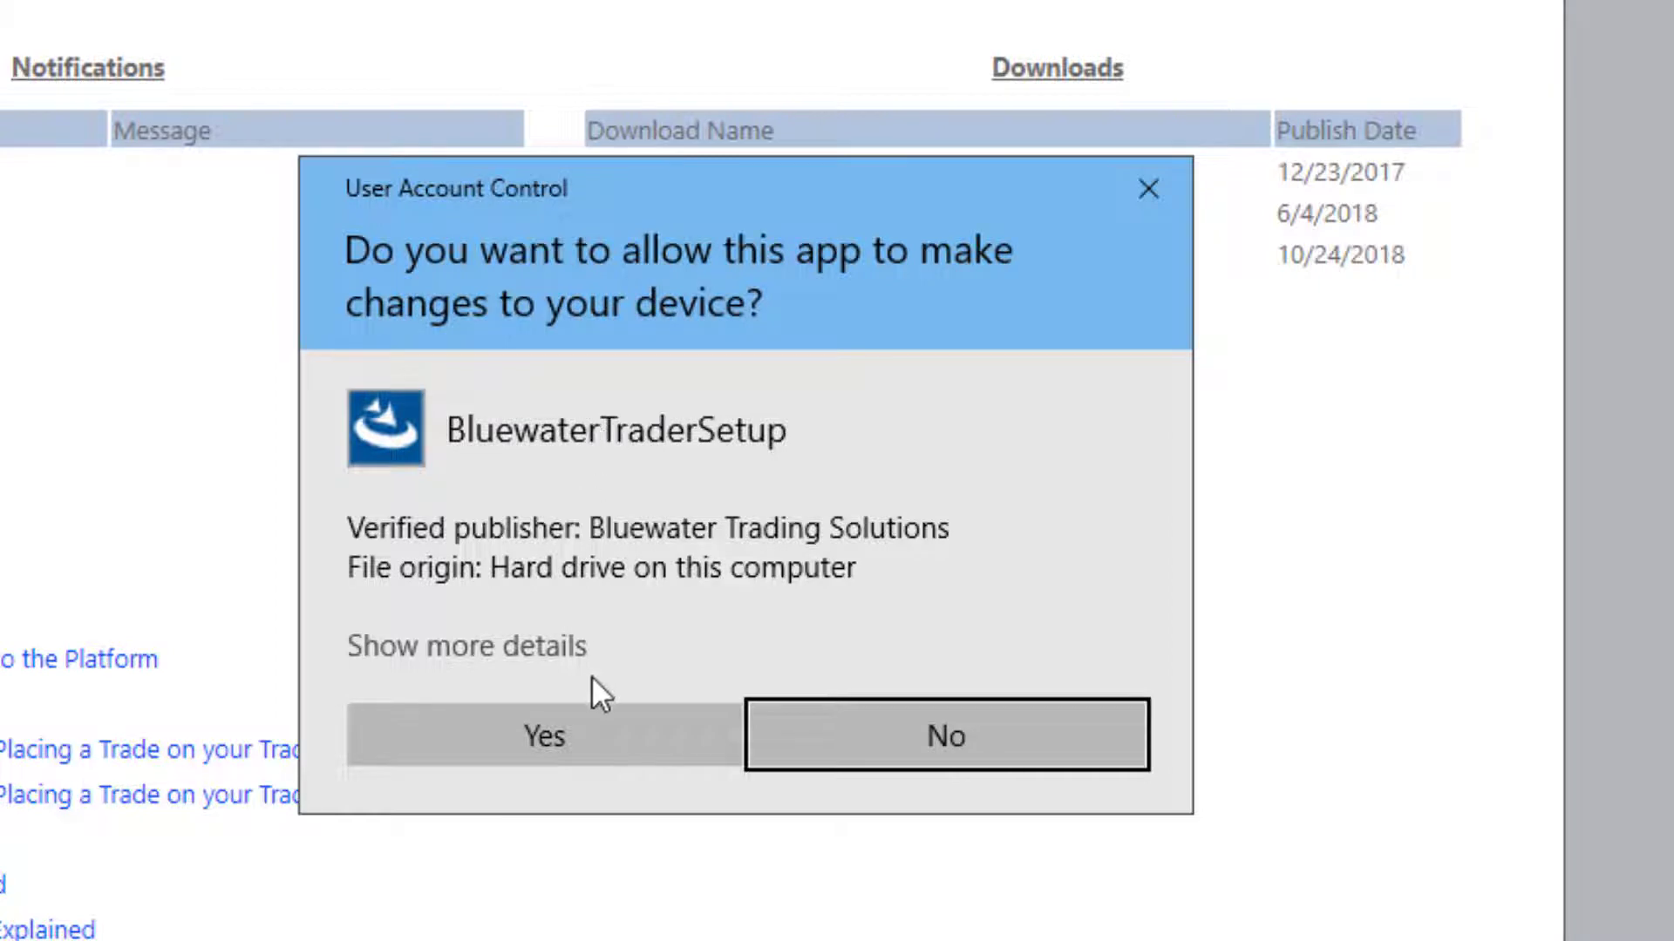
click(553, 732)
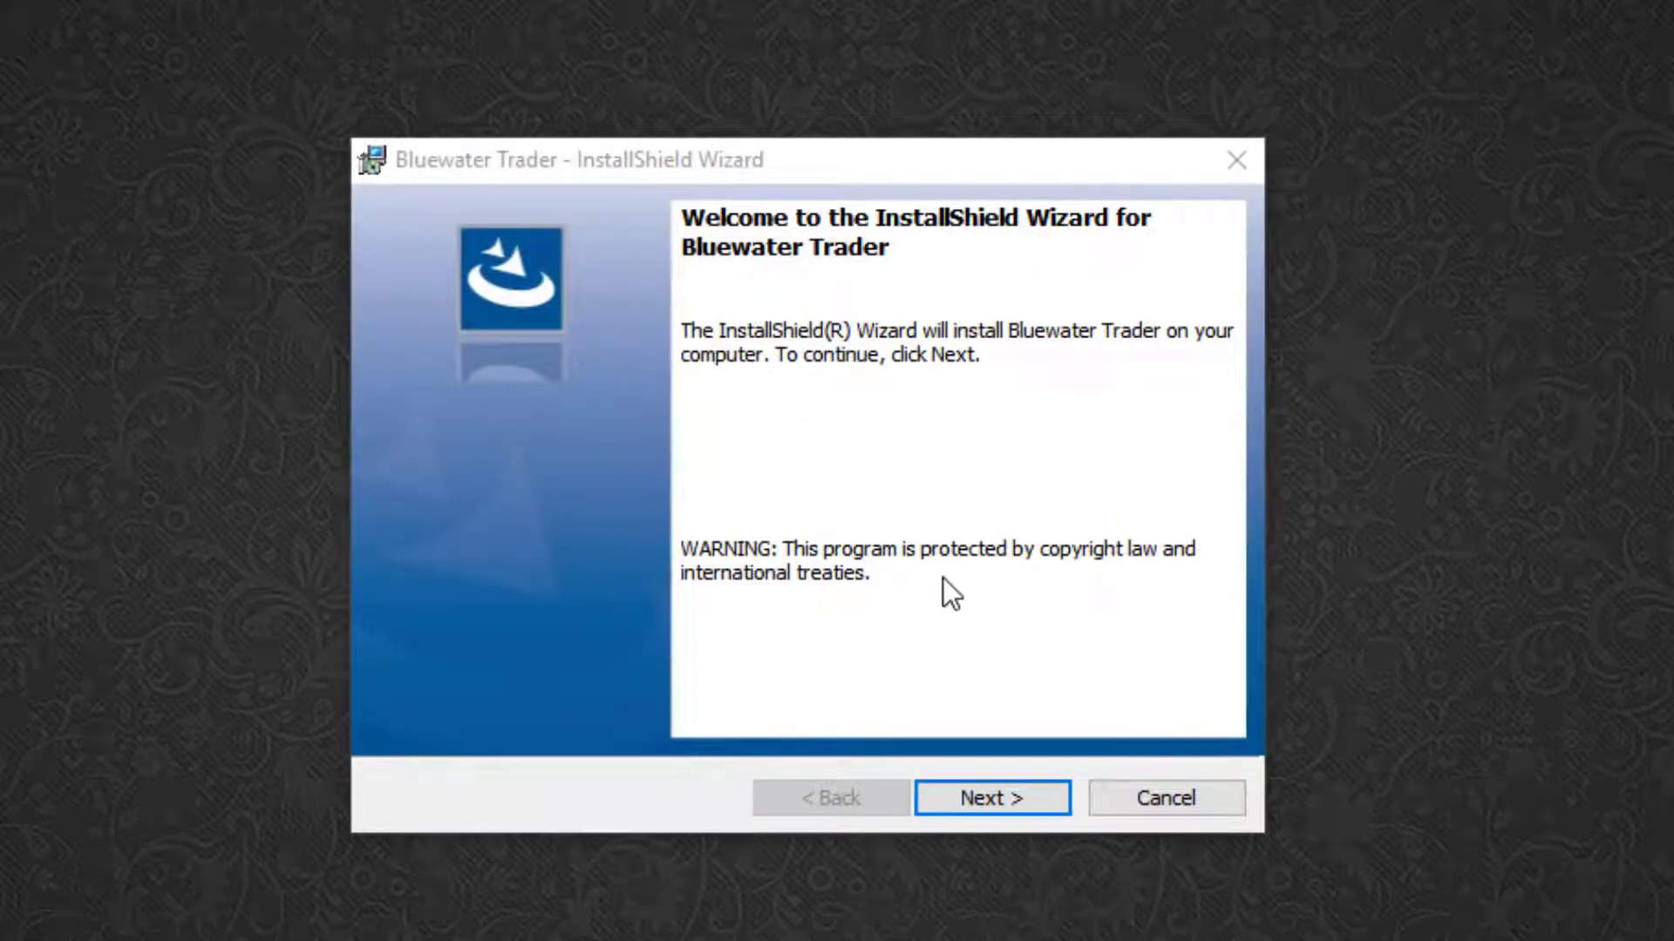
click(997, 797)
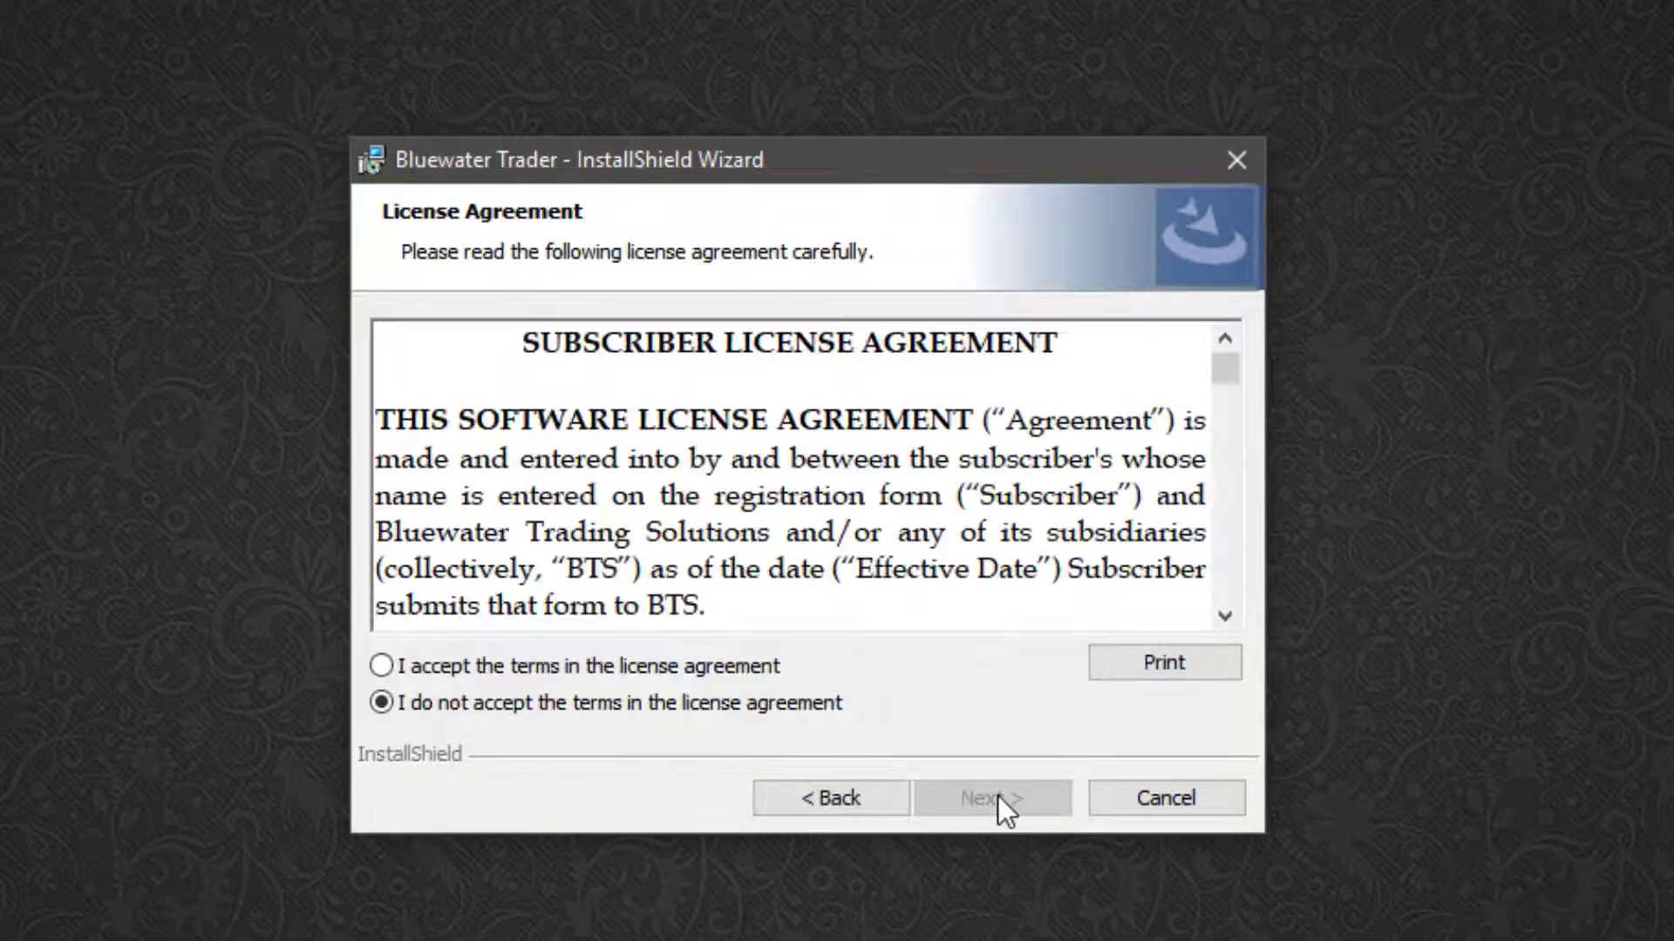
click(406, 666)
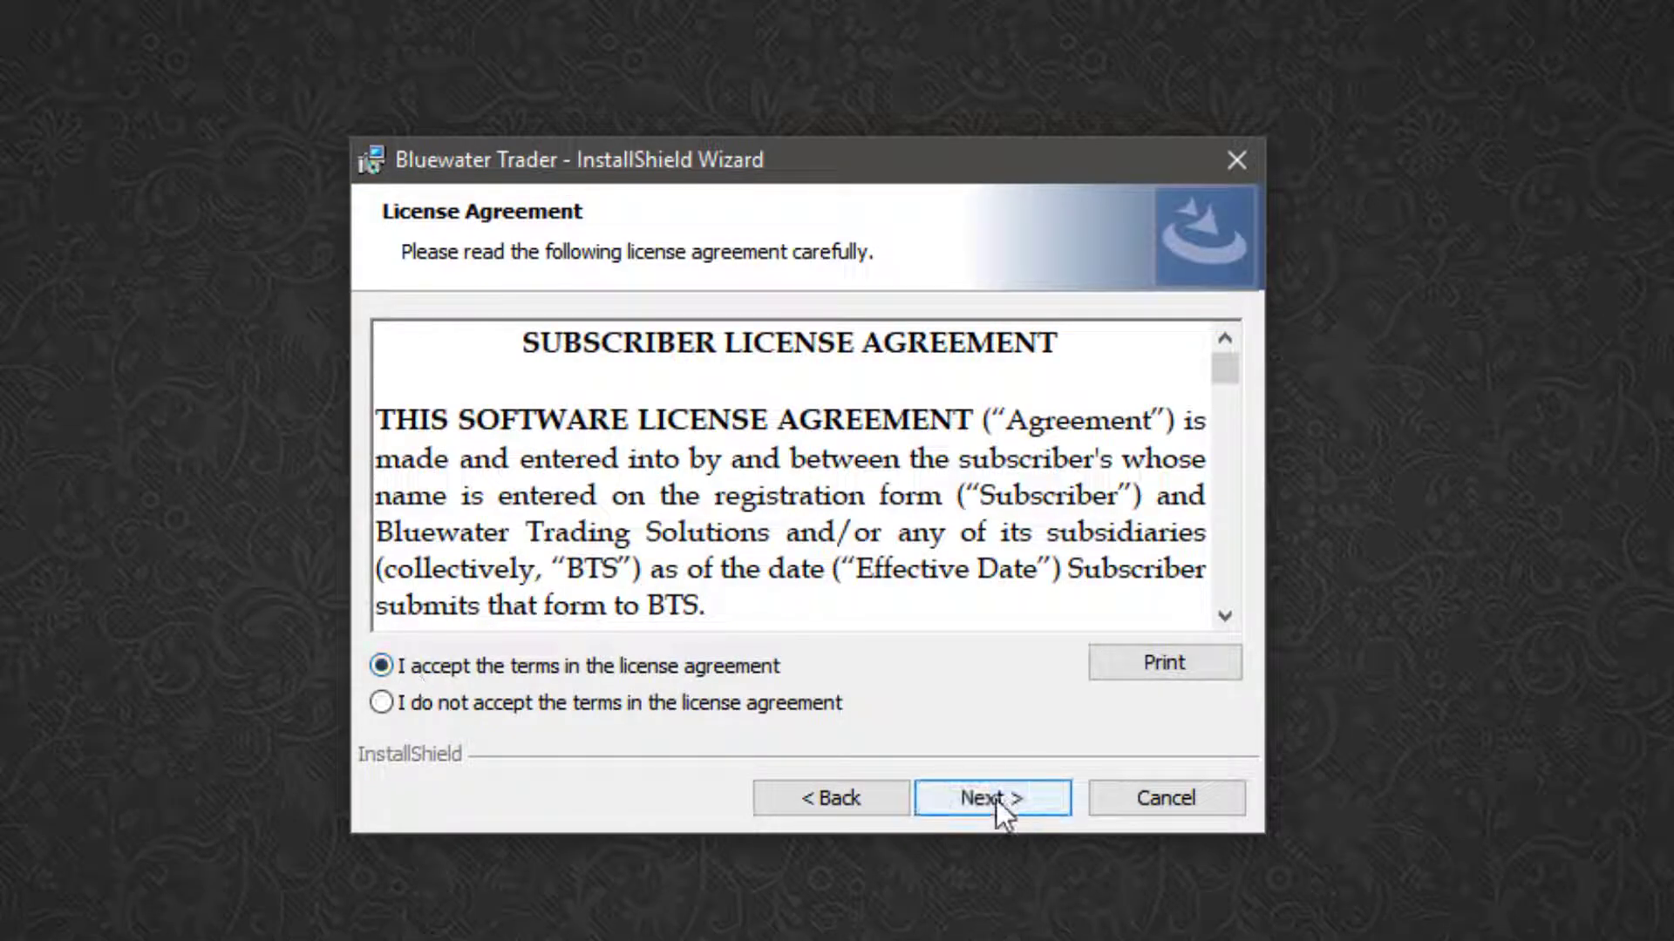
click(995, 799)
click(995, 799)
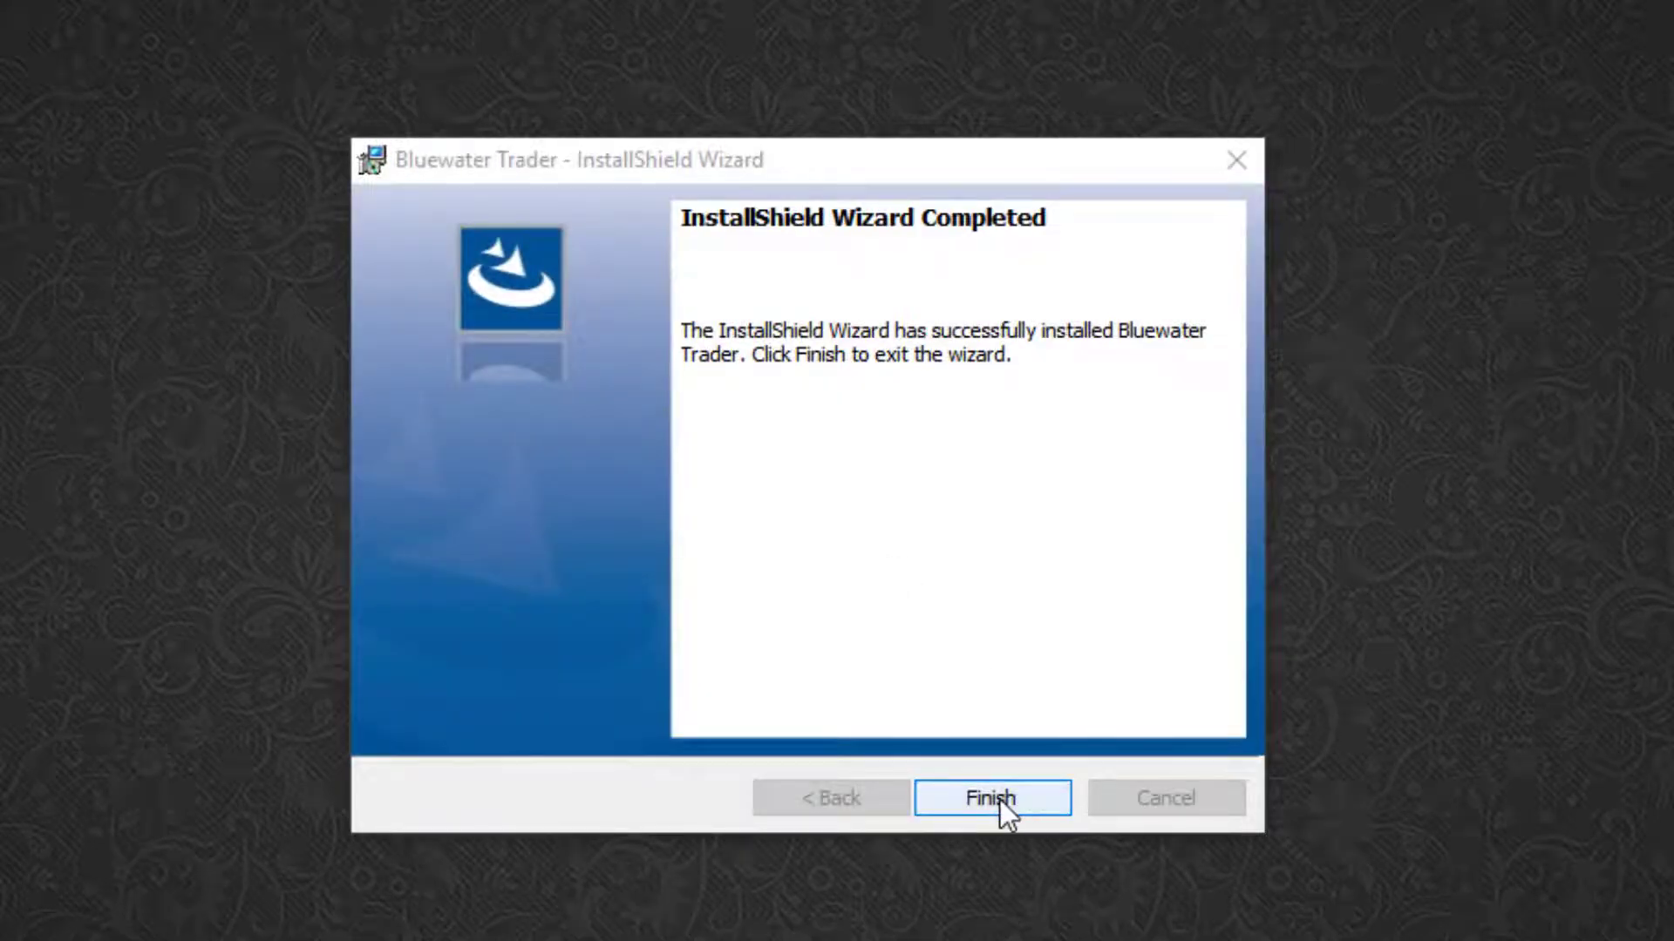
click(1001, 798)
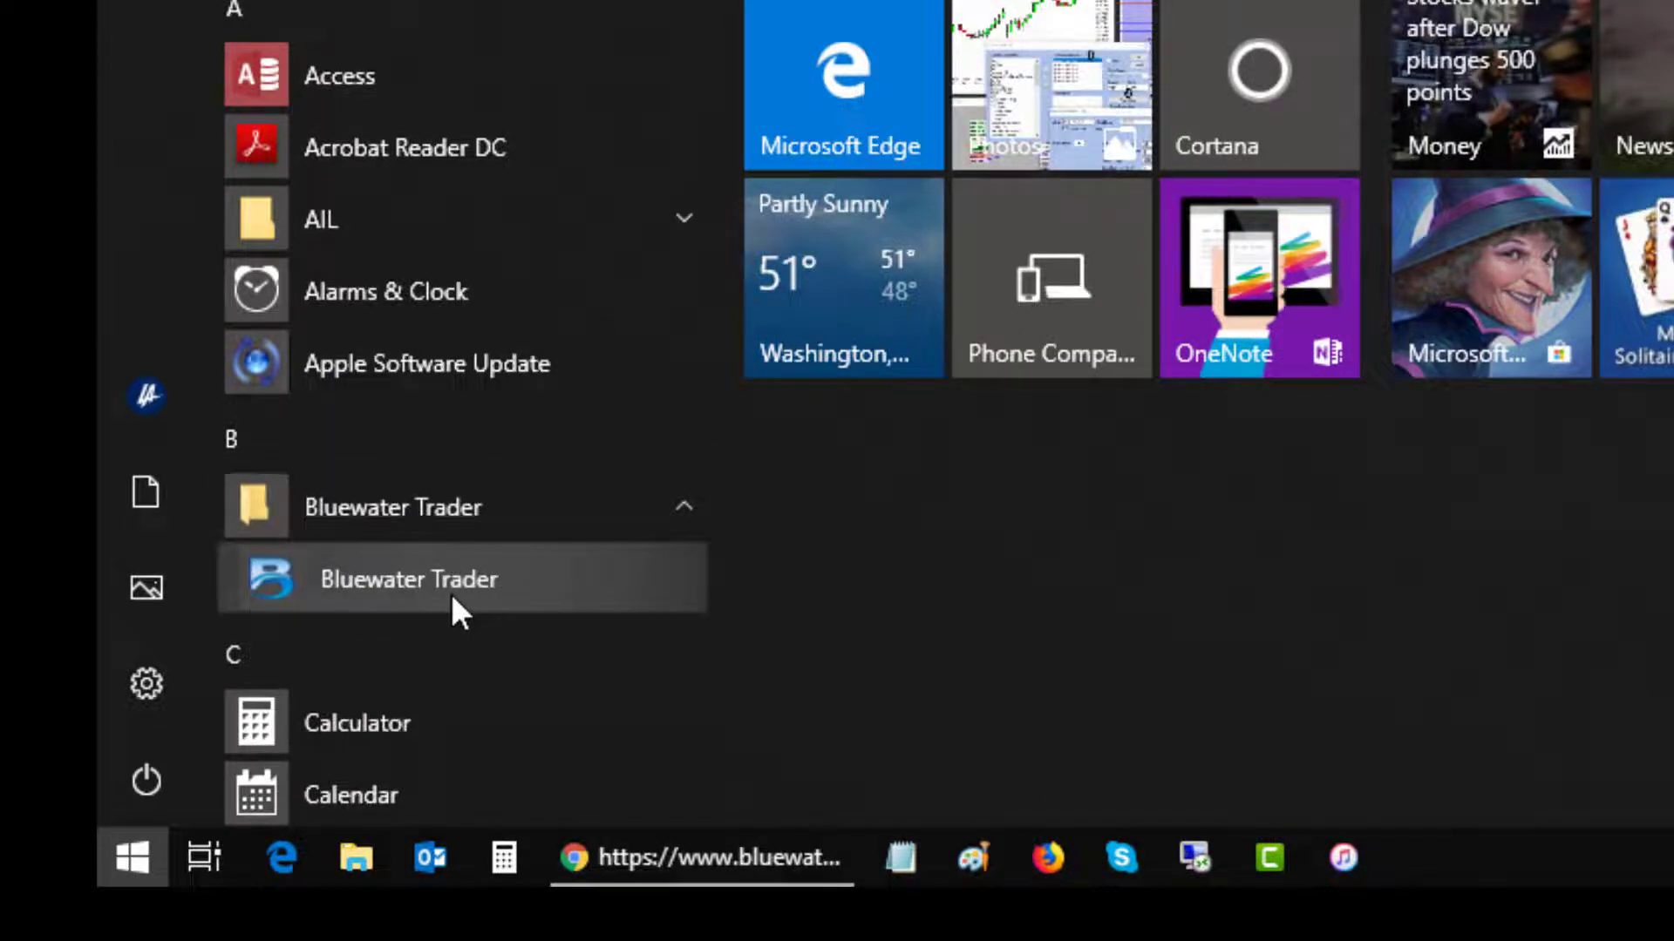
- Start Bluewater Trader from the Start menu and enter the account user name and password with Prompt Creds ticked
click(437, 596)
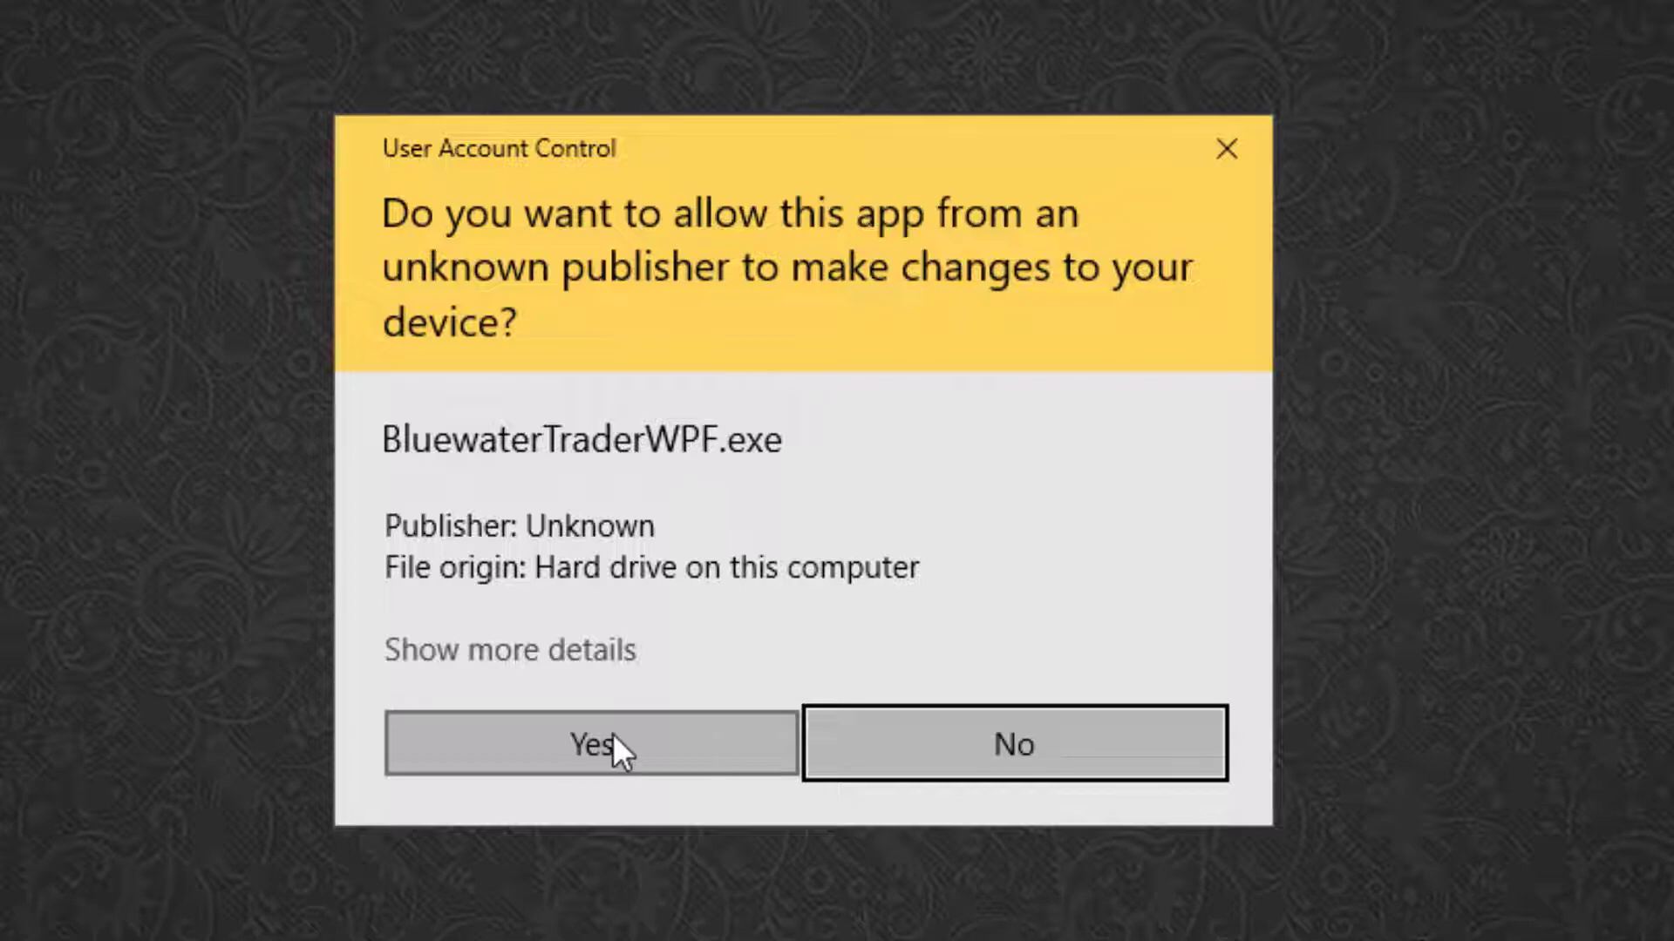
click(601, 744)
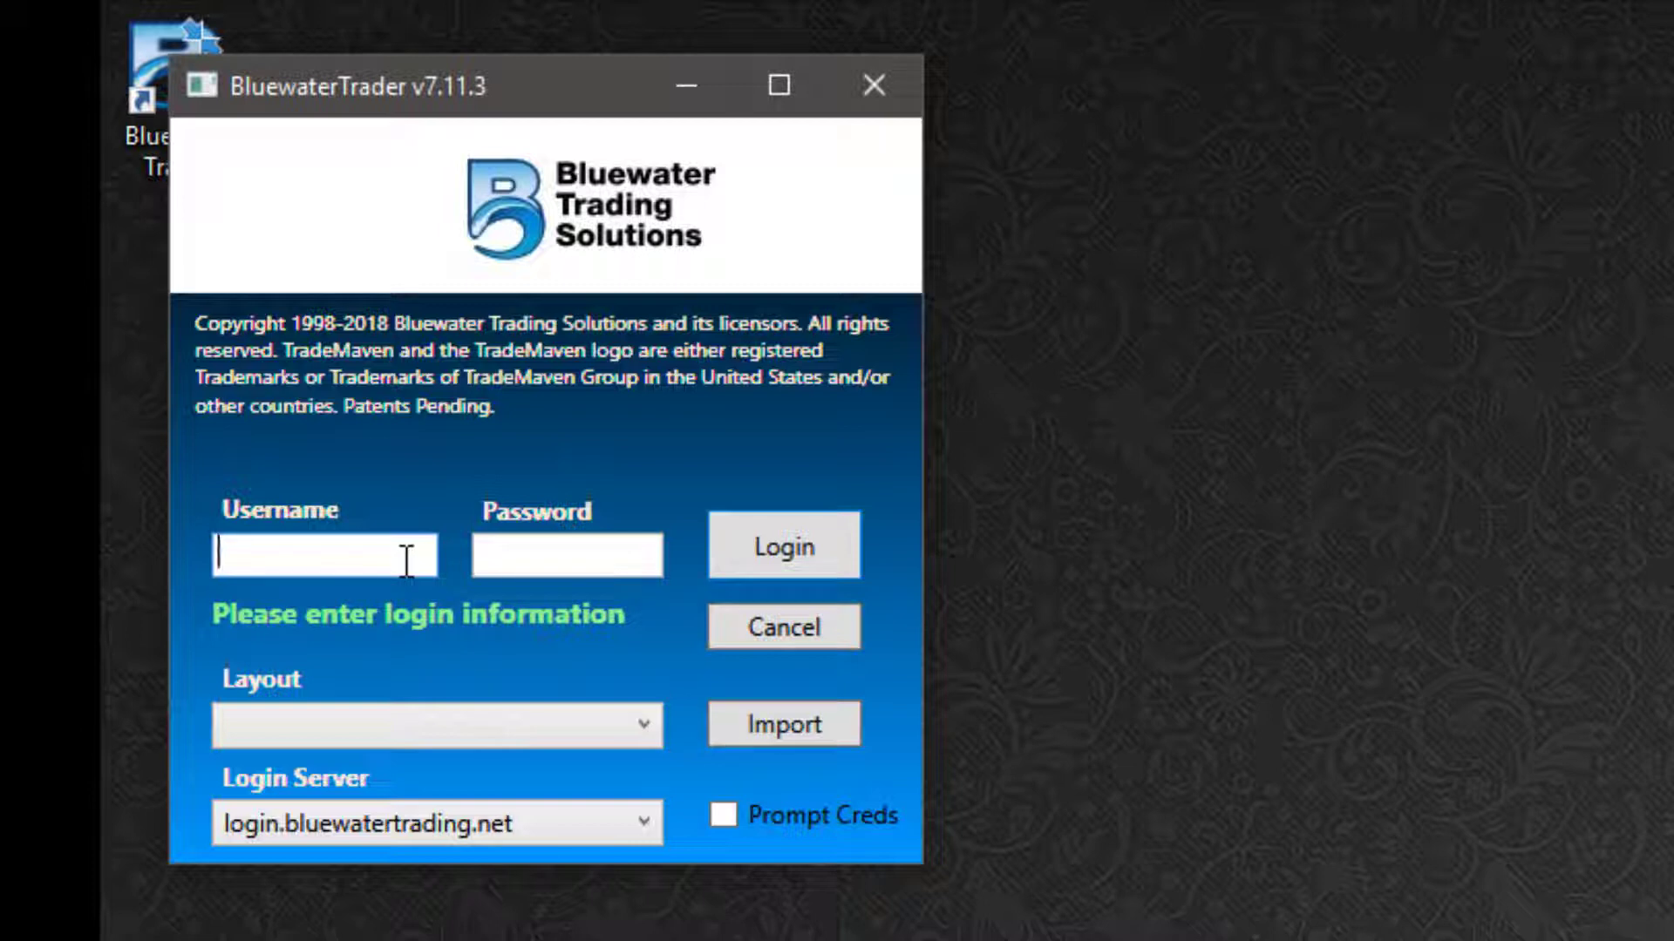
text(cshome)
click(608, 551)
text(****)
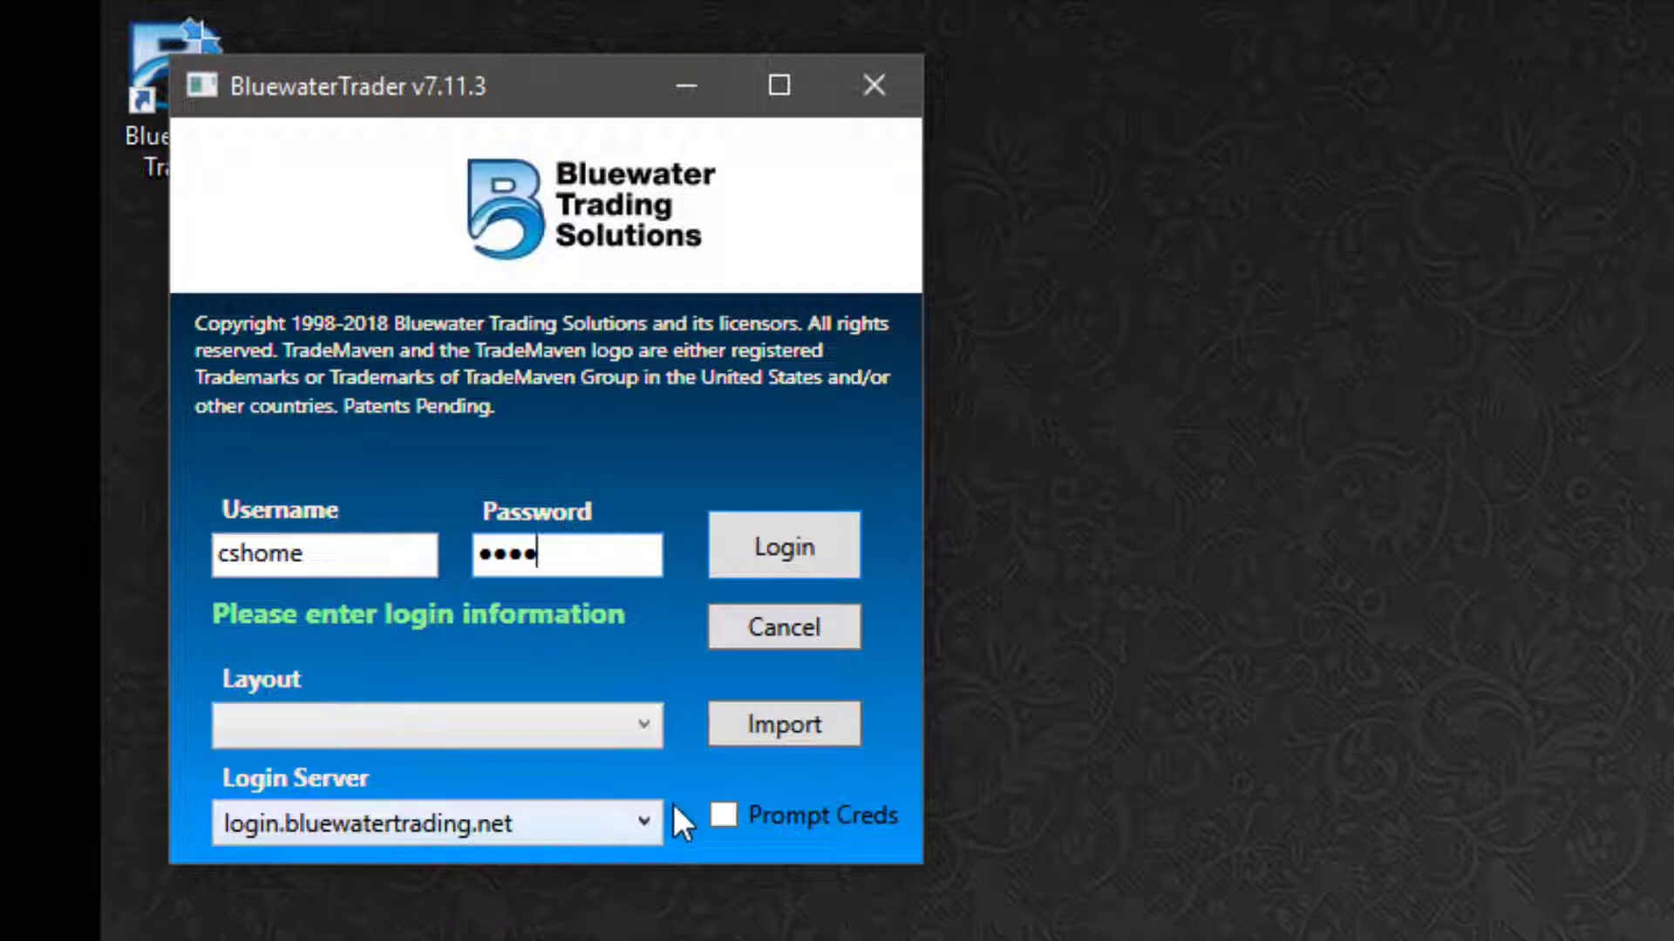
click(722, 817)
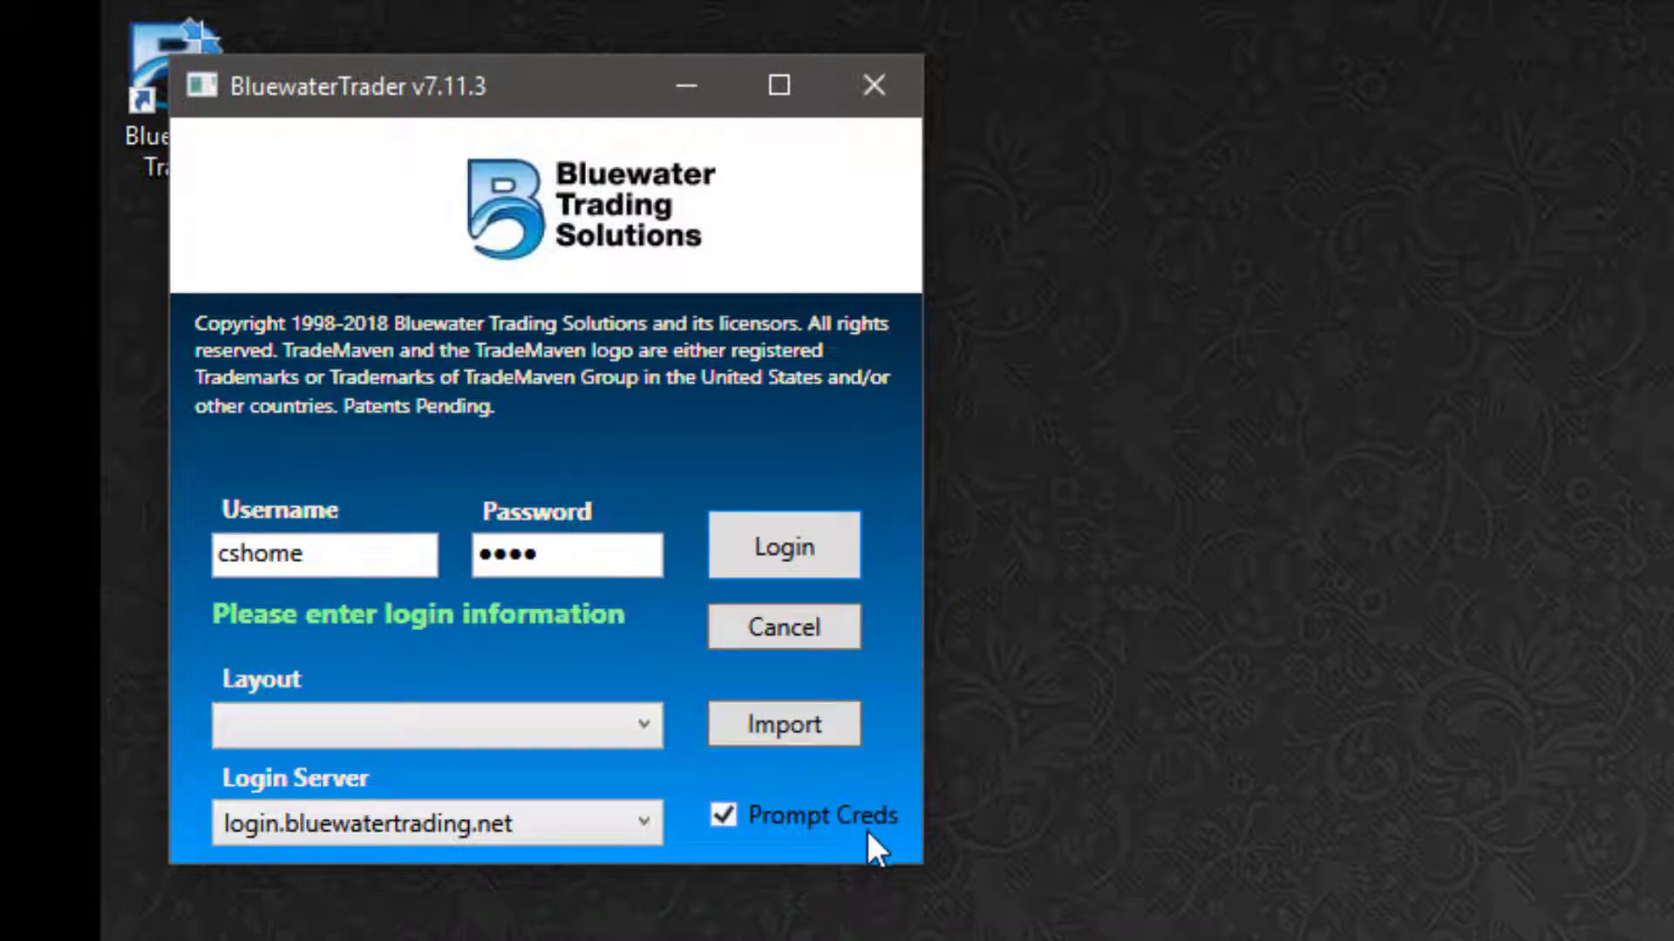
- Submit the login and bring up the Credentials dialog, scrolled to the feed rows
click(819, 543)
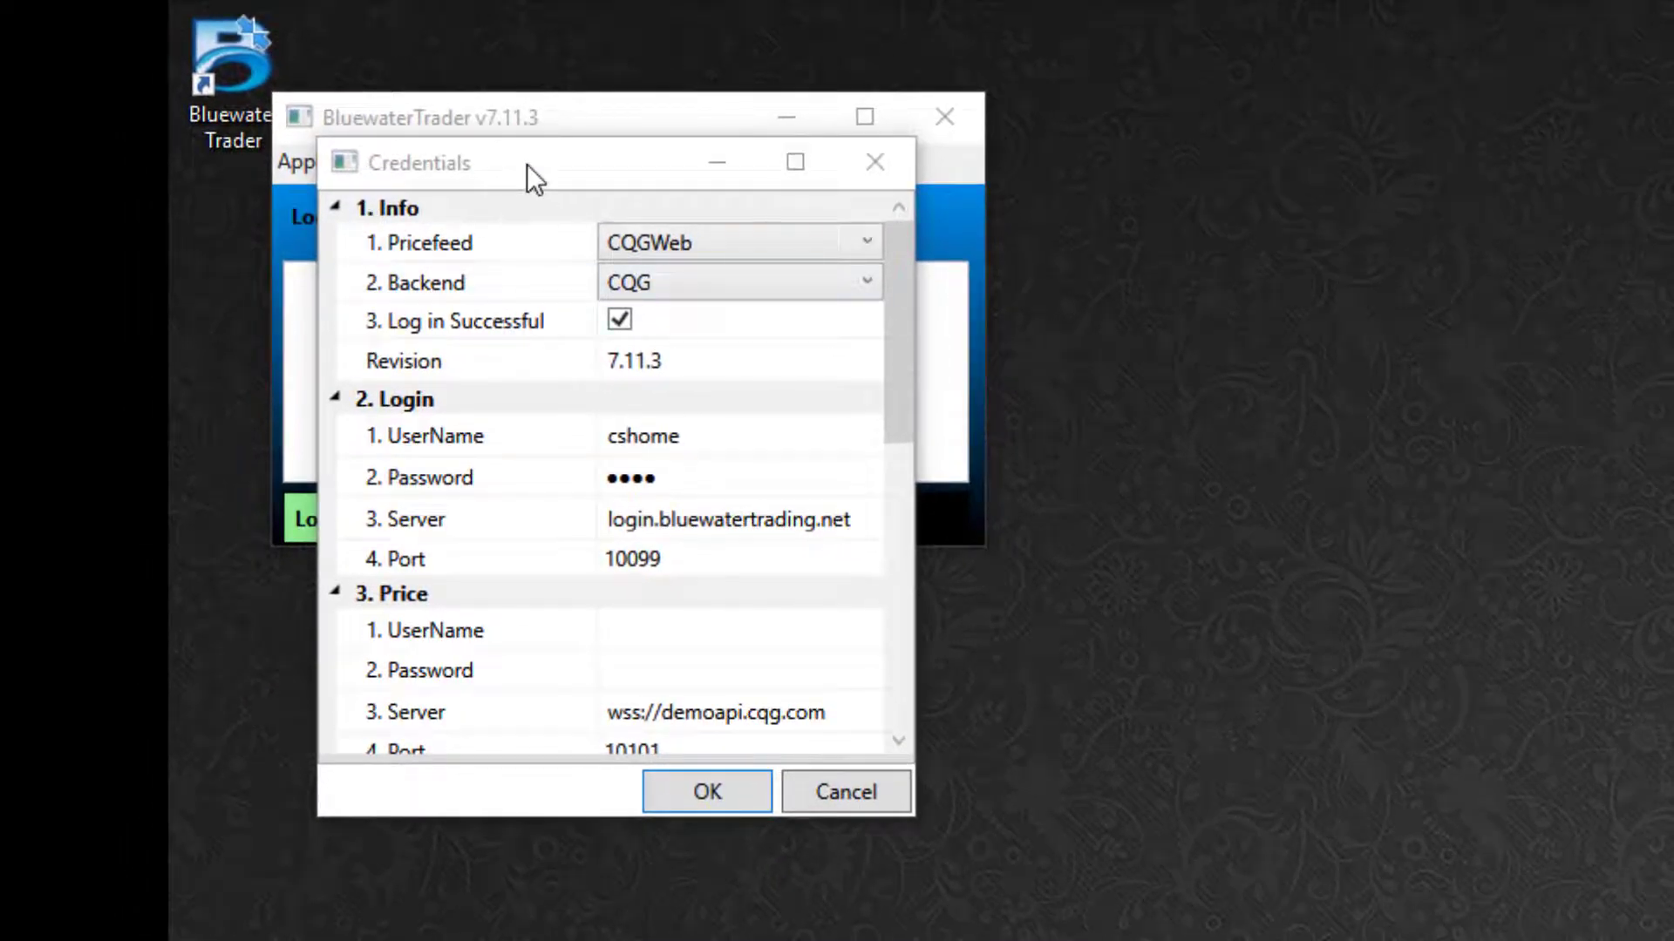
click(526, 164)
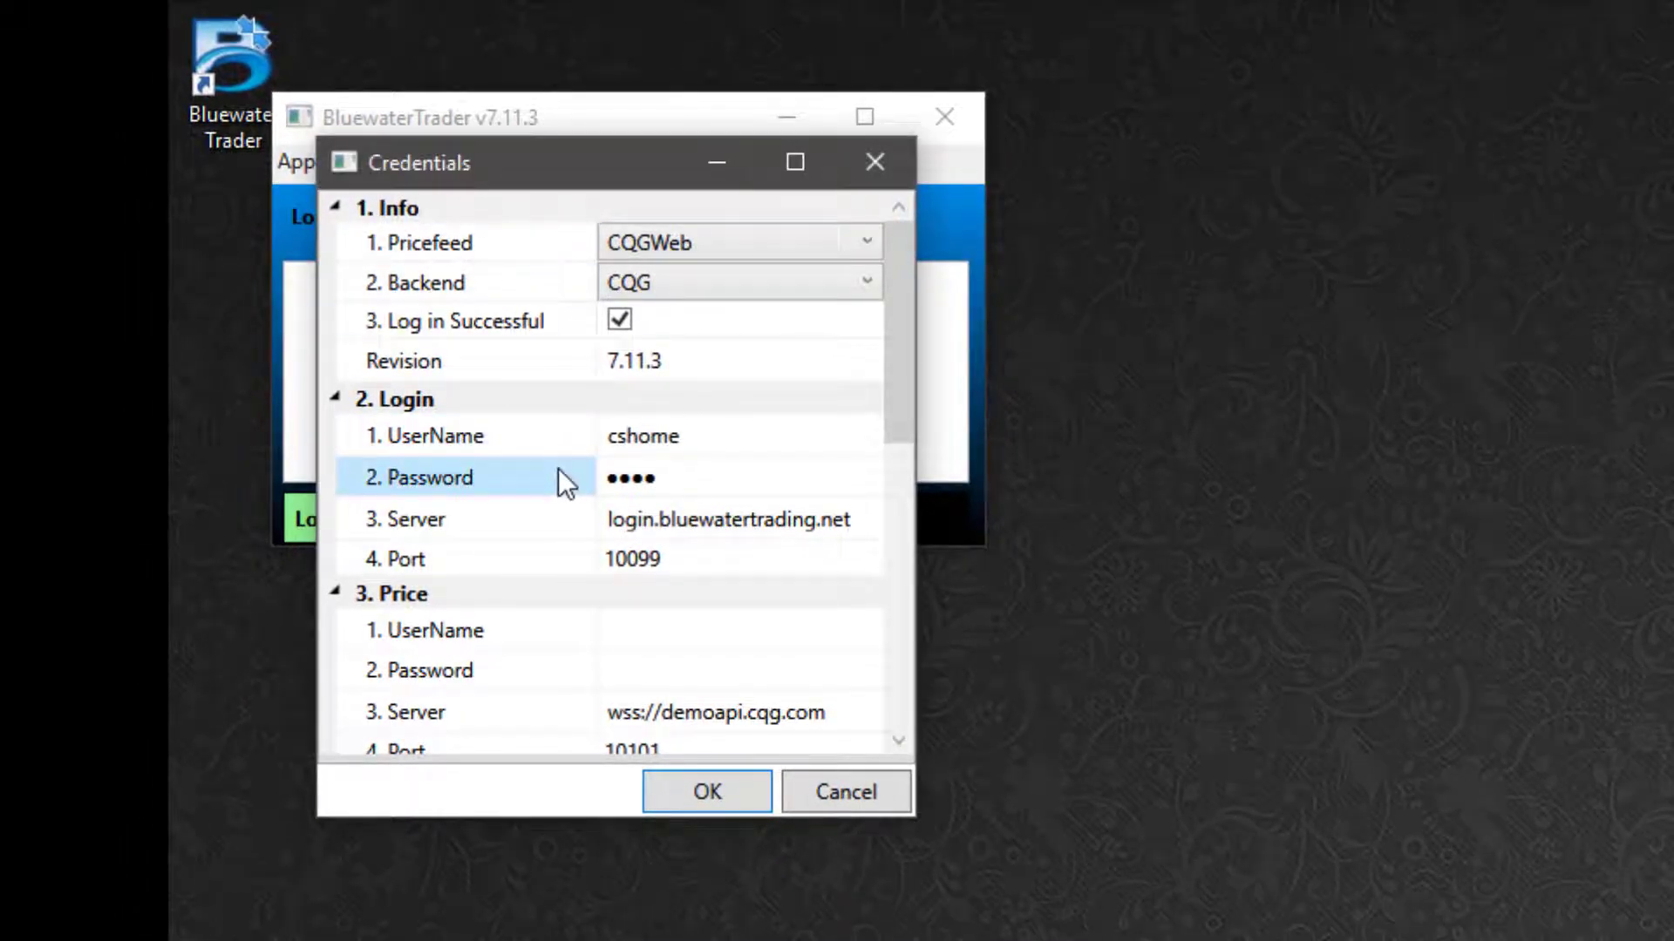
scroll(558, 475, down, 3)
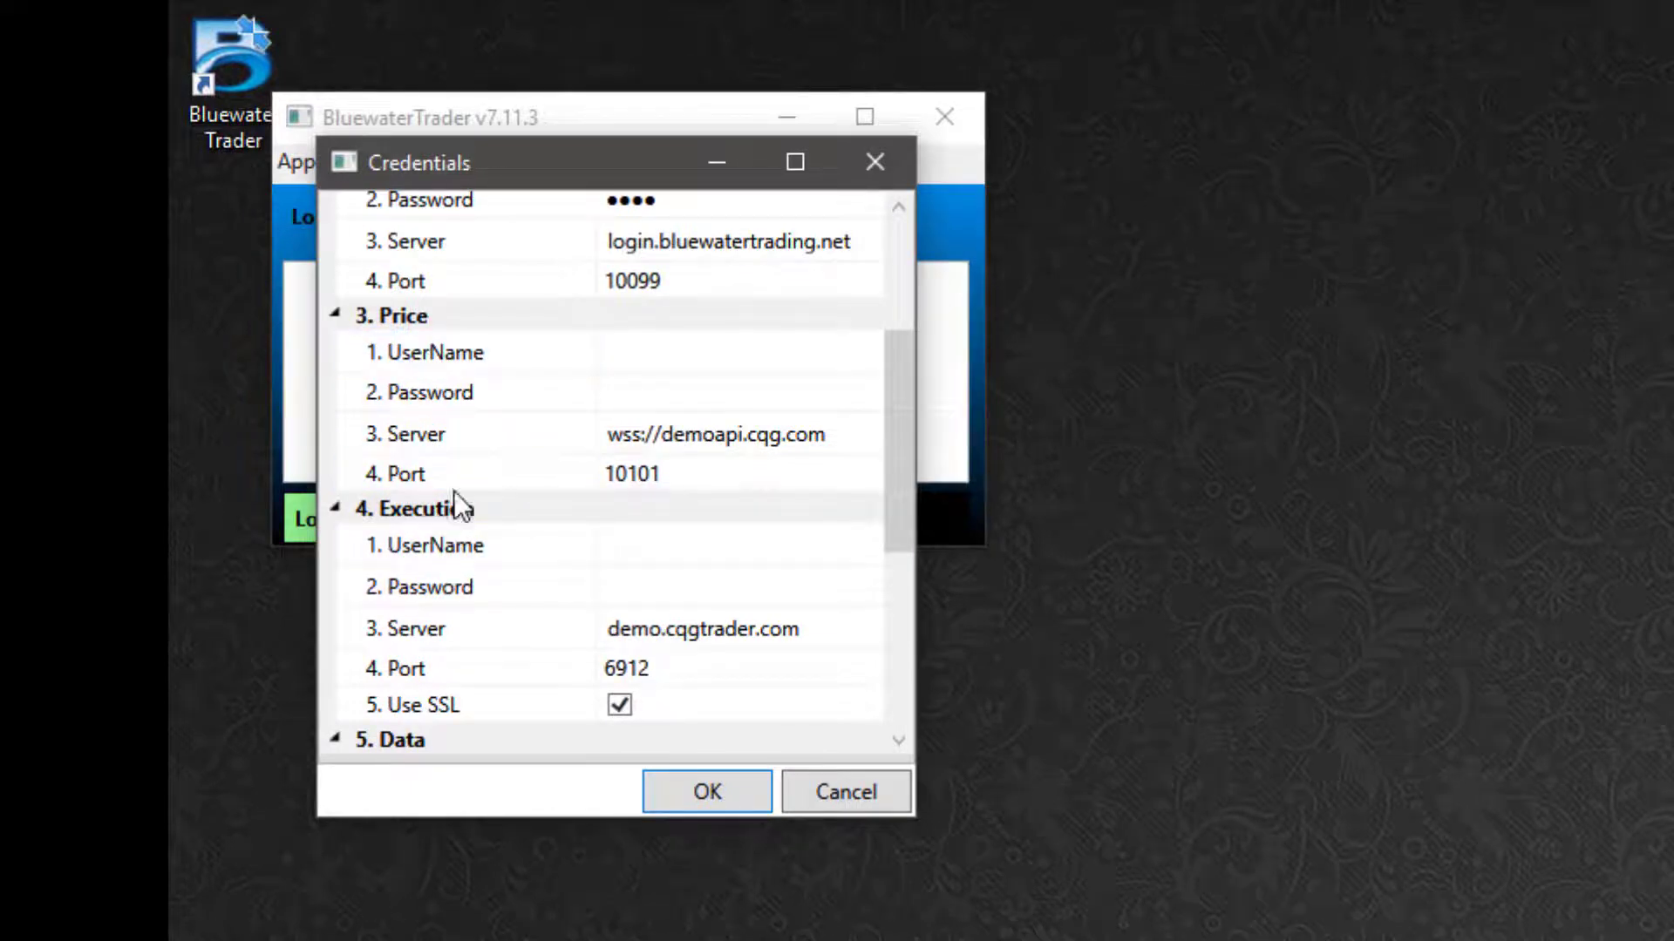
- Fill in the user names and passwords for the Price and Execution feeds
click(664, 363)
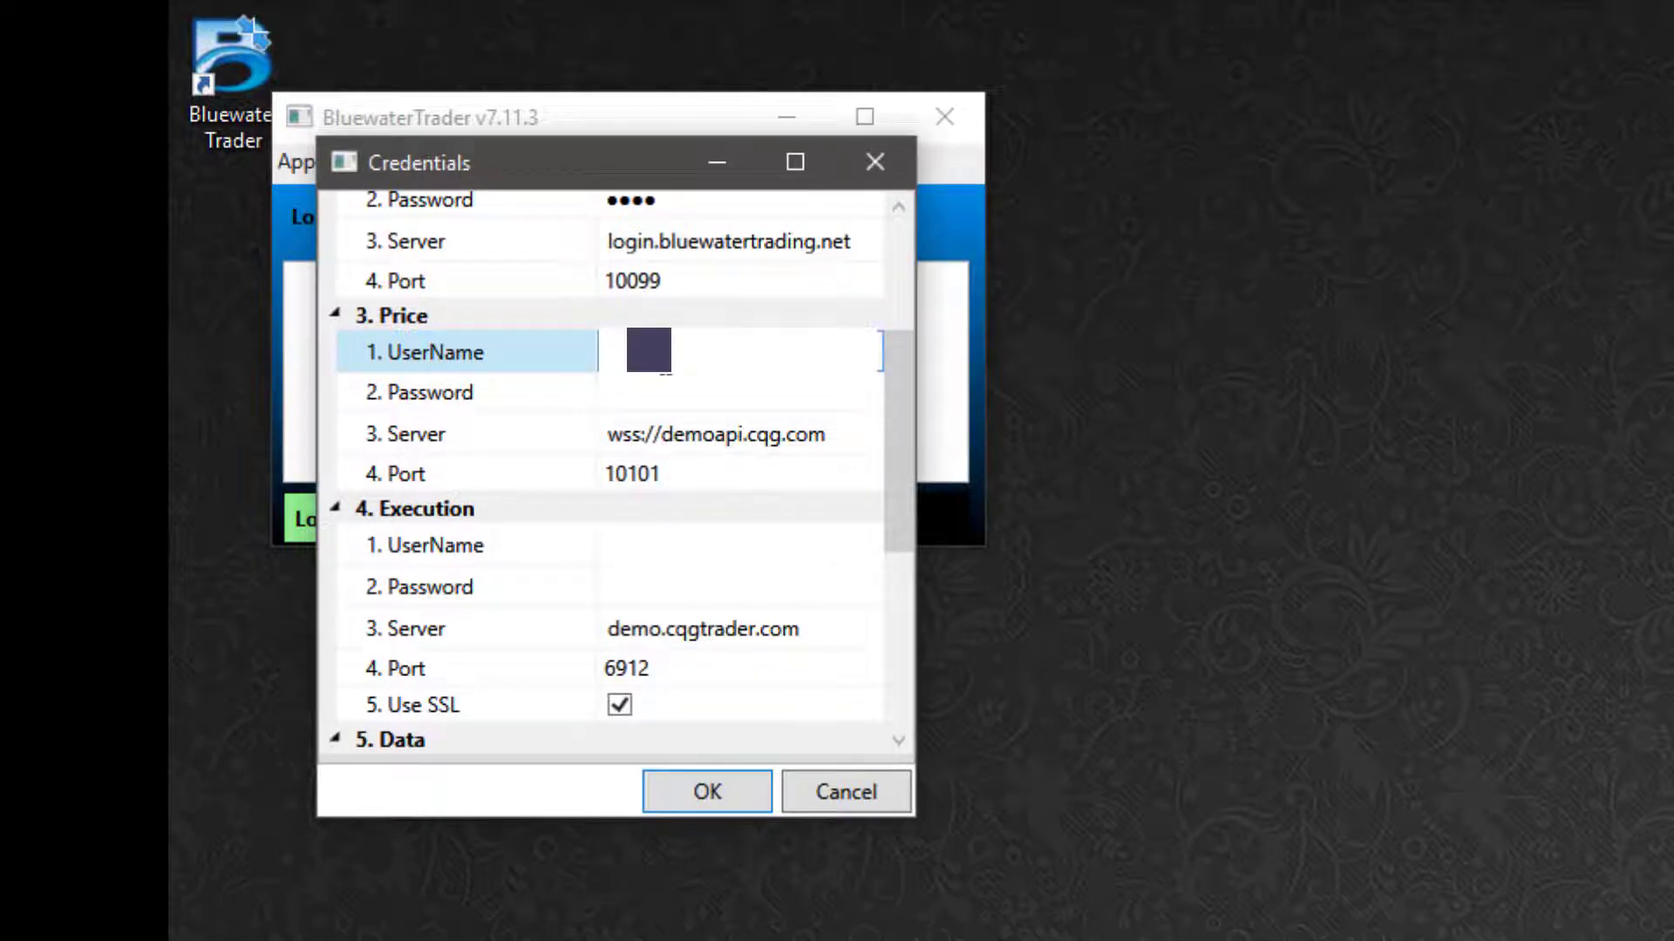
click(700, 397)
text(••••••)
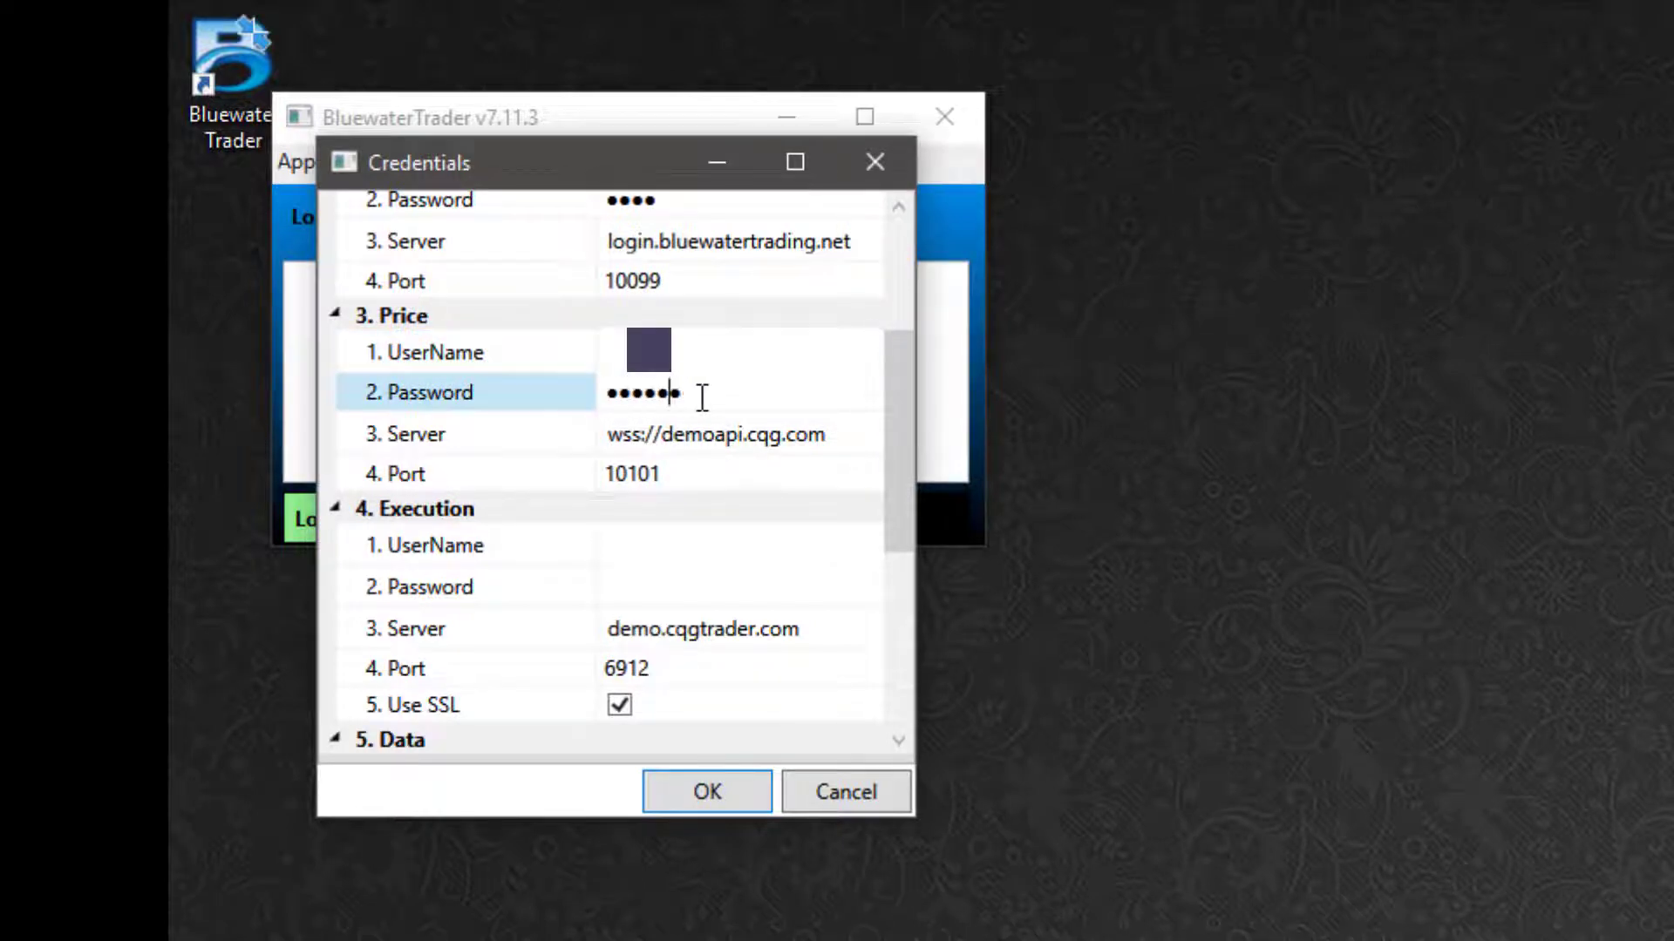
click(737, 545)
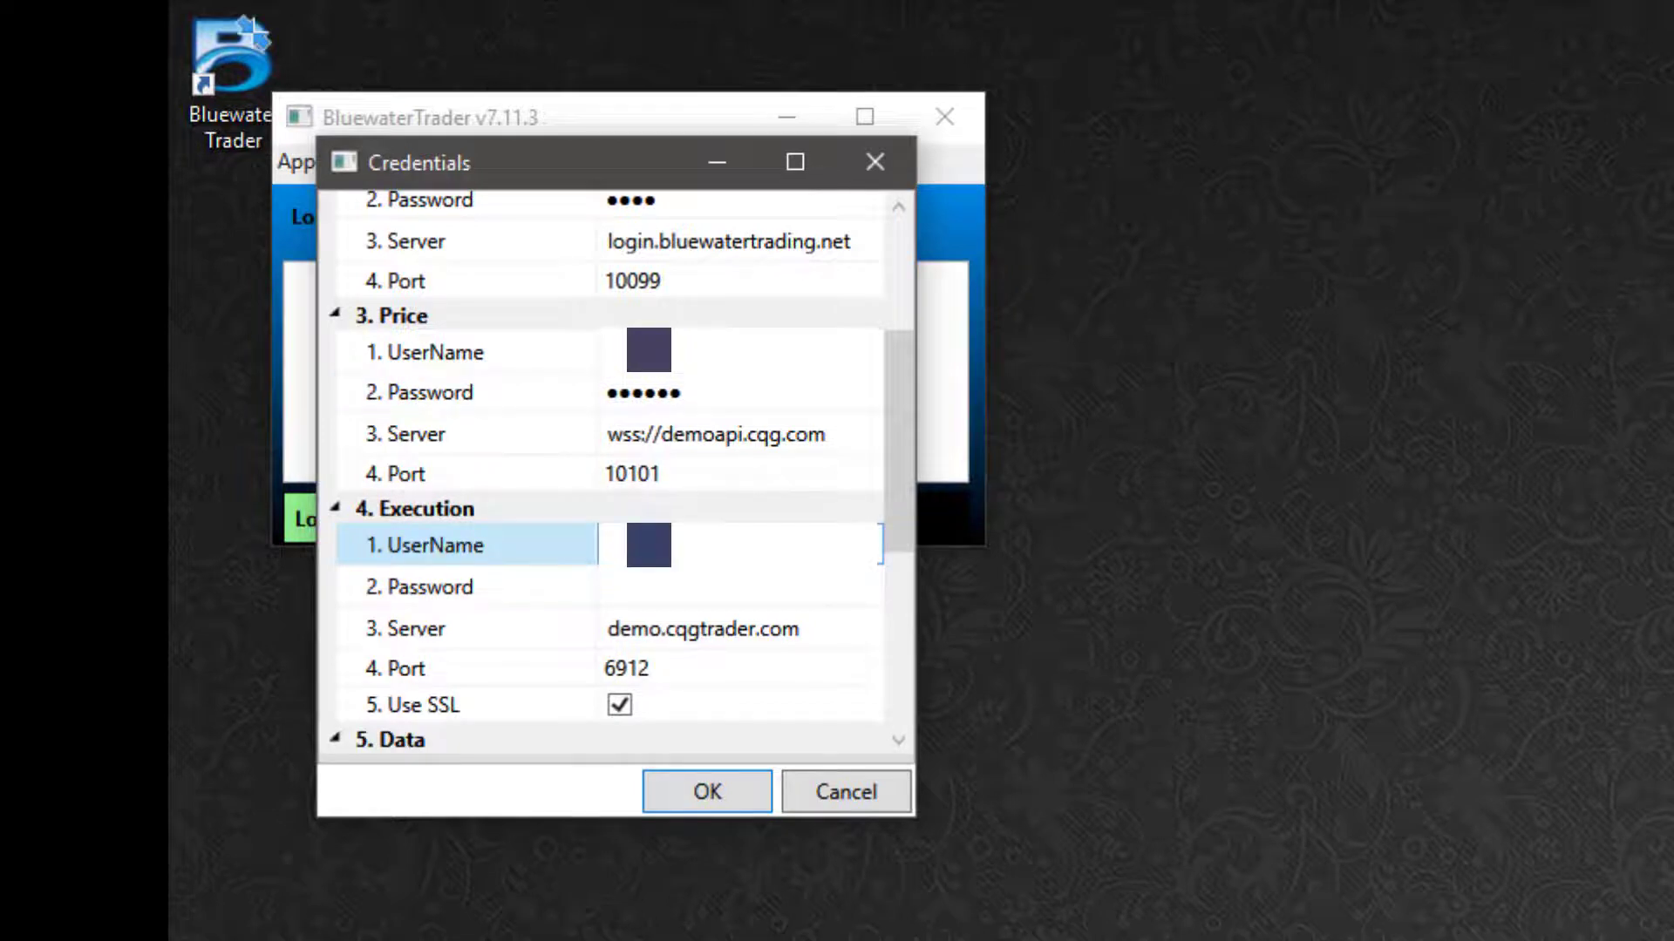
click(695, 583)
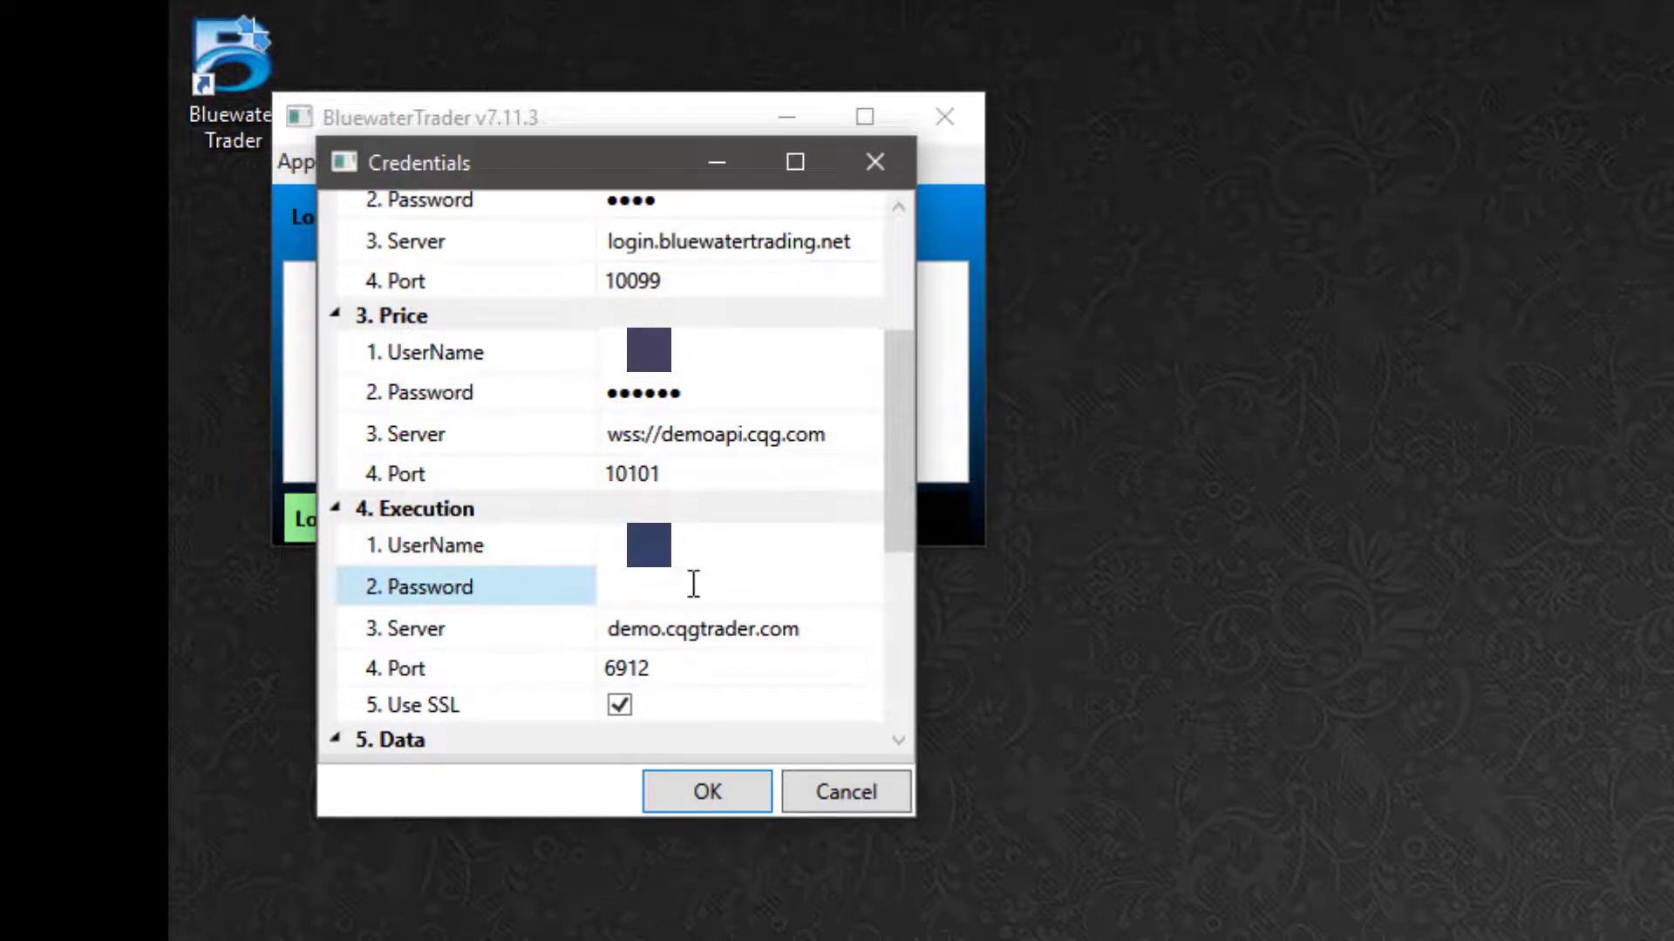
text(••••••)
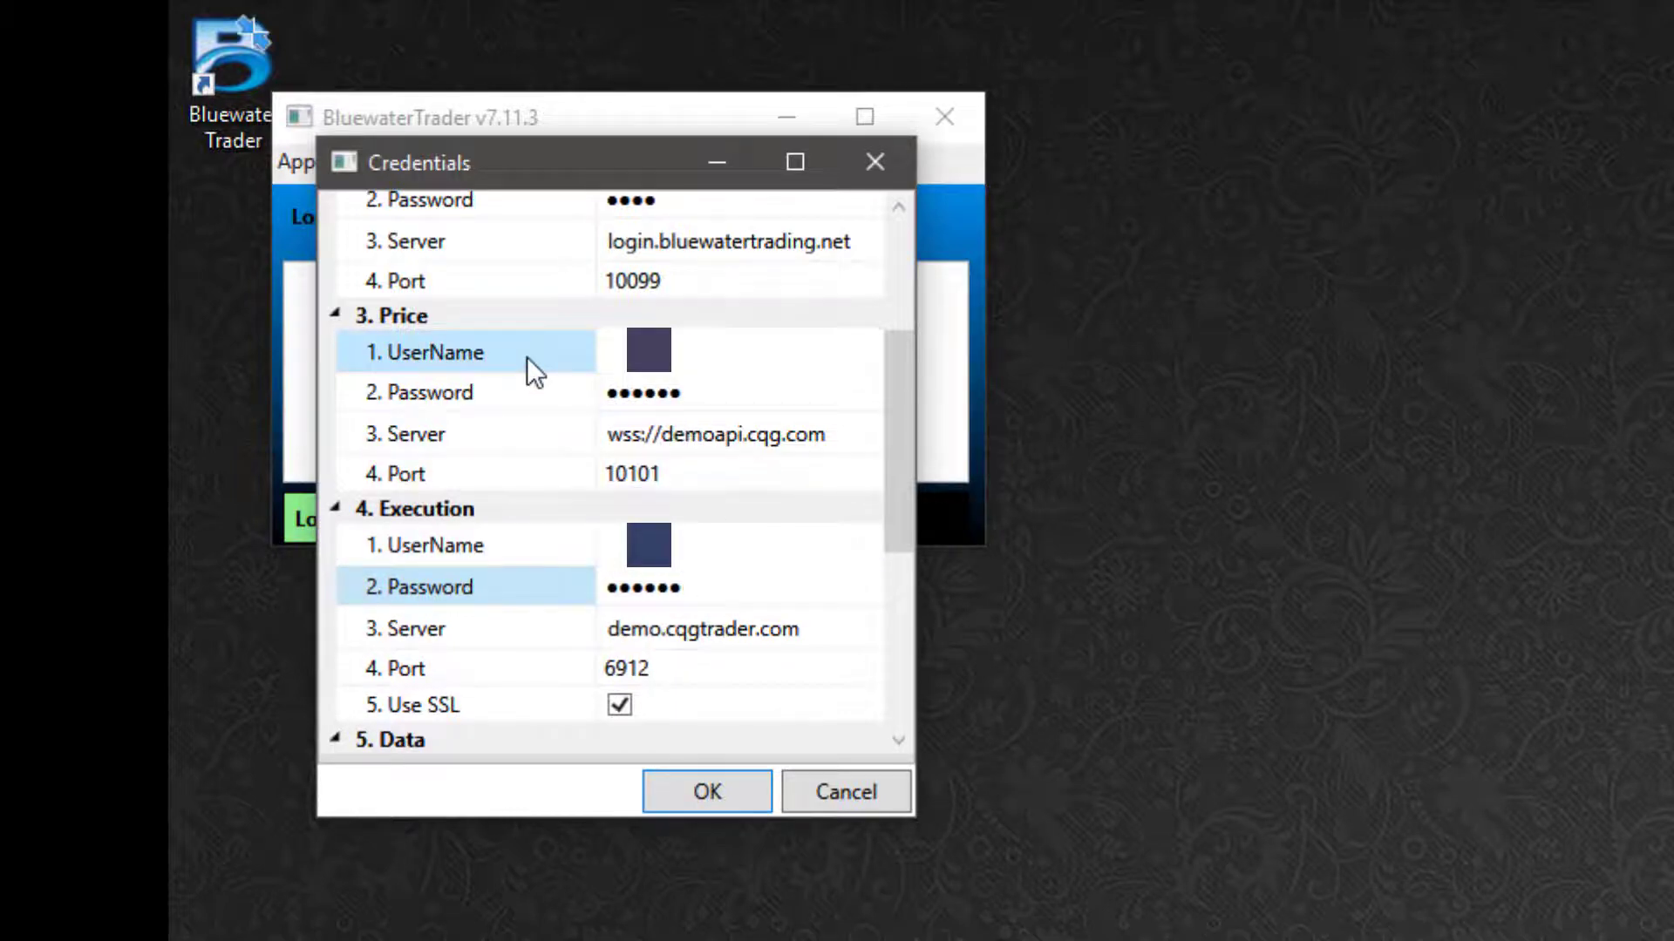
- Confirm the feed credentials, then move the main window aside to show Symbol Manager with EUREX and CME
click(727, 800)
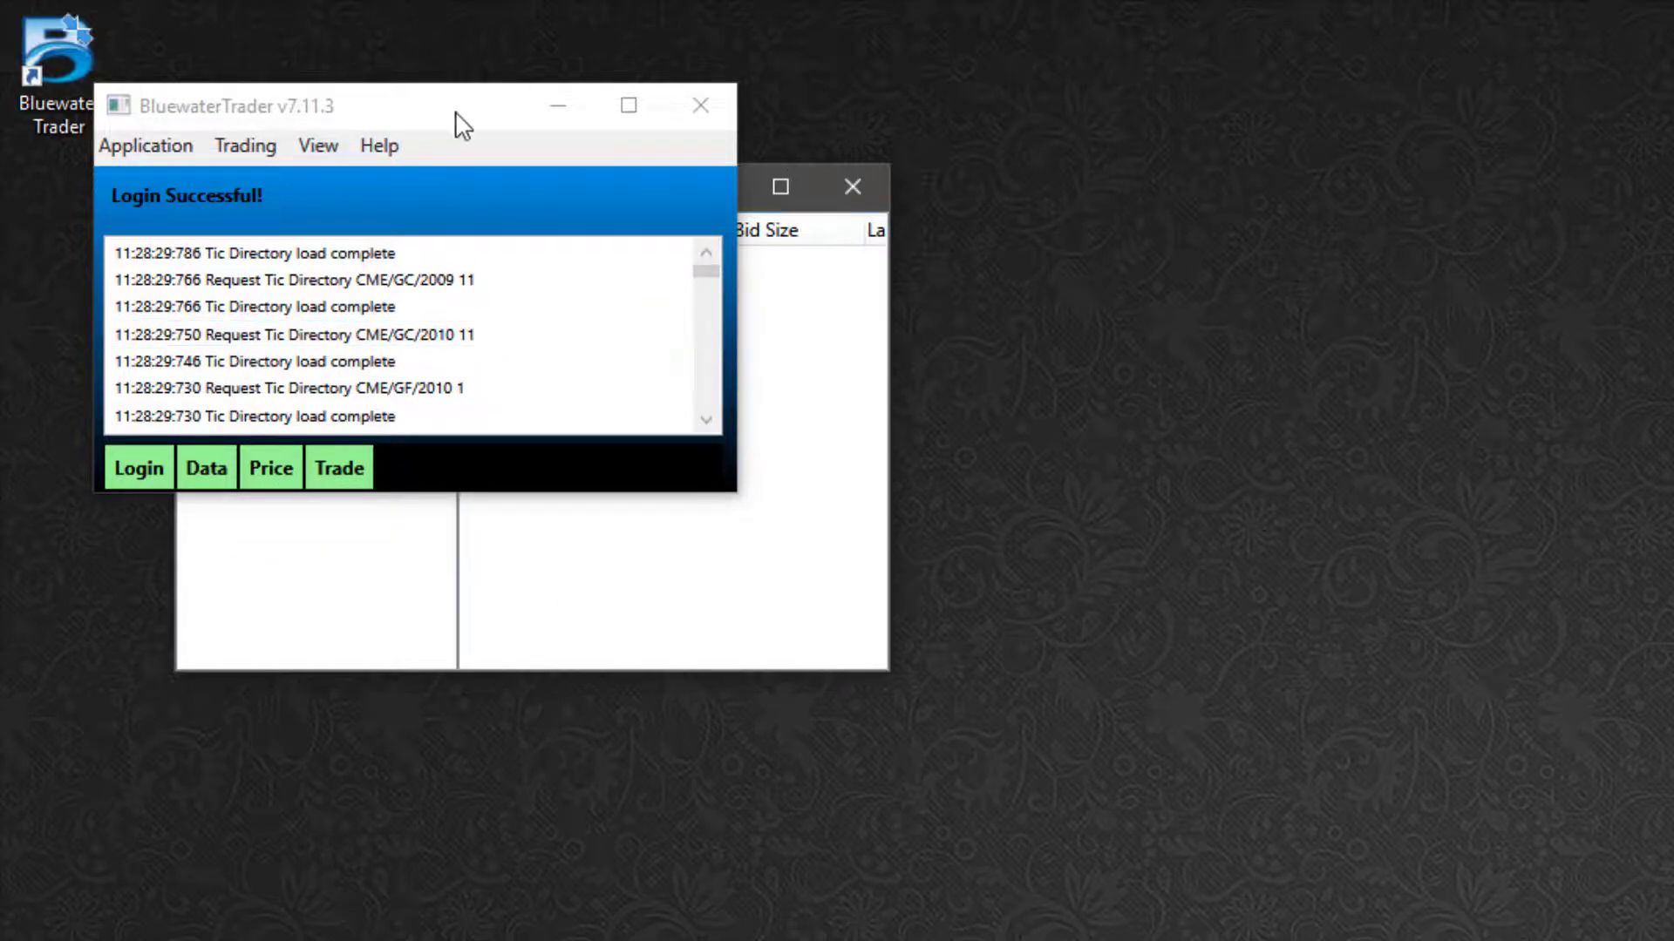
drag(461, 118, 1337, 195)
click(590, 191)
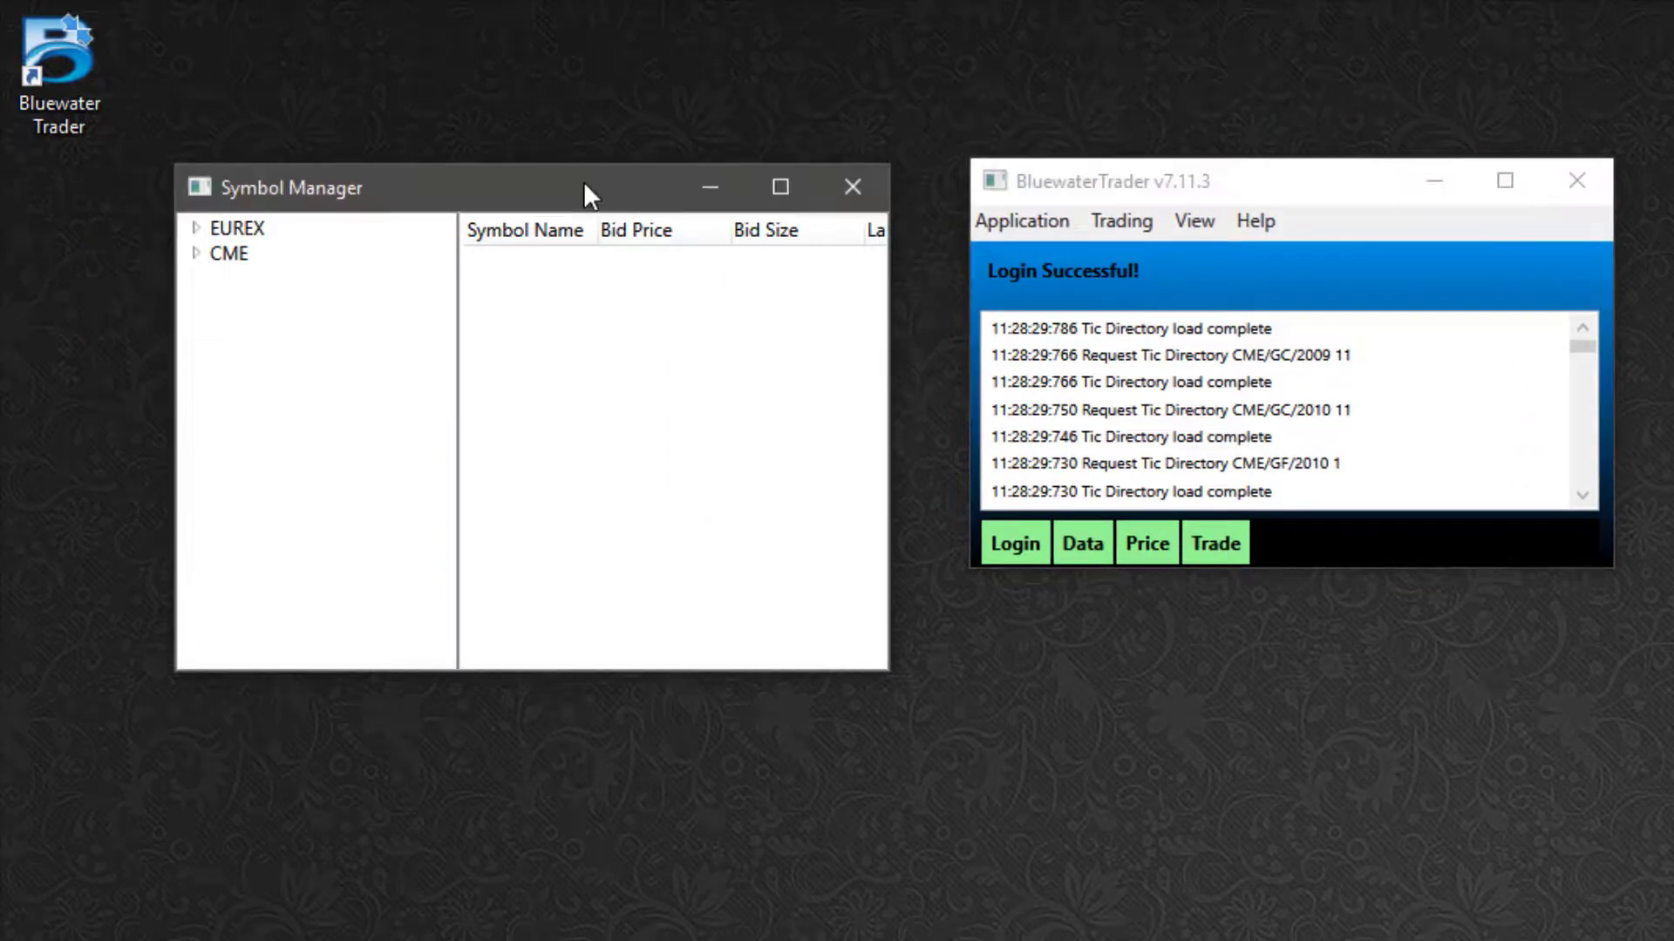